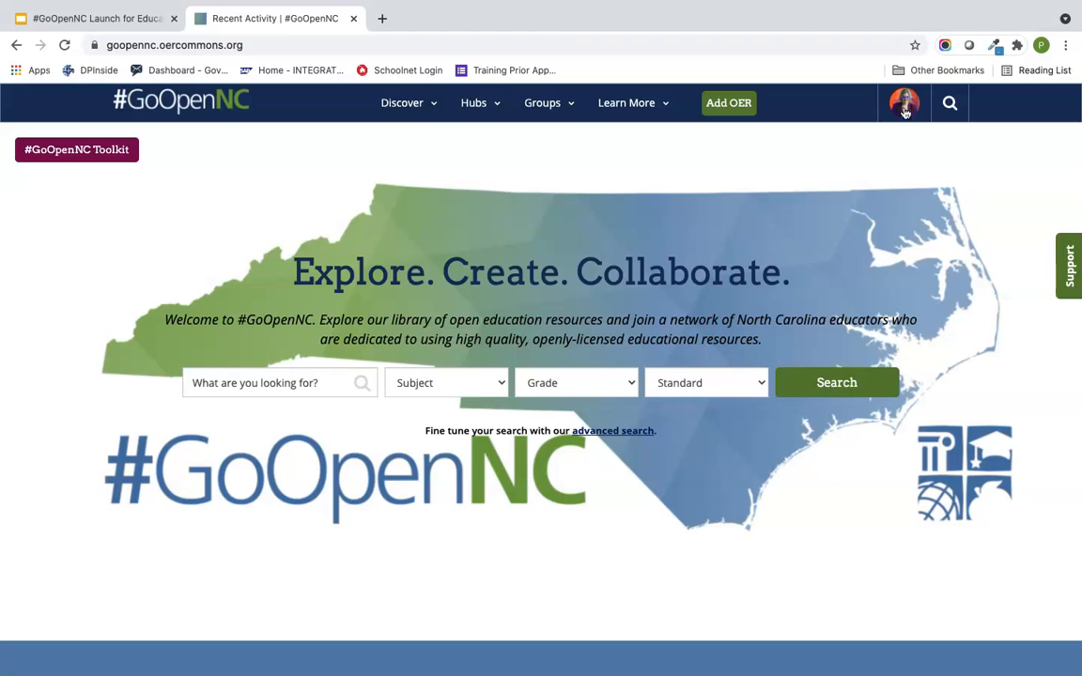
{"action": "left_click", "coordinate": [900, 106]}
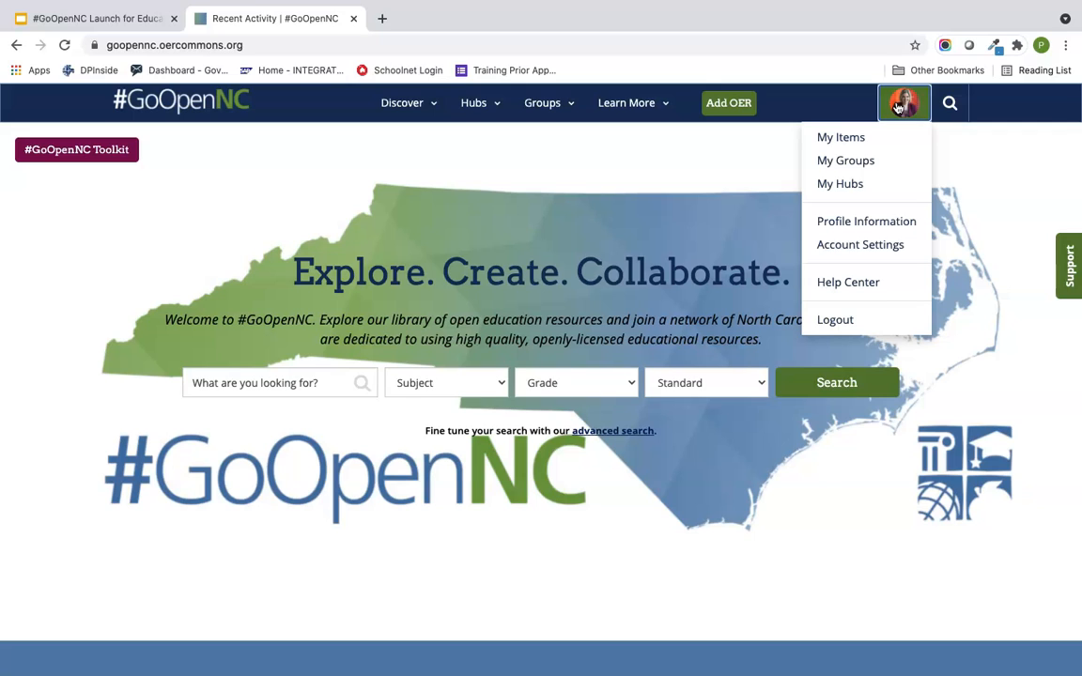
{"action": "left_click", "coordinate": [748, 165]}
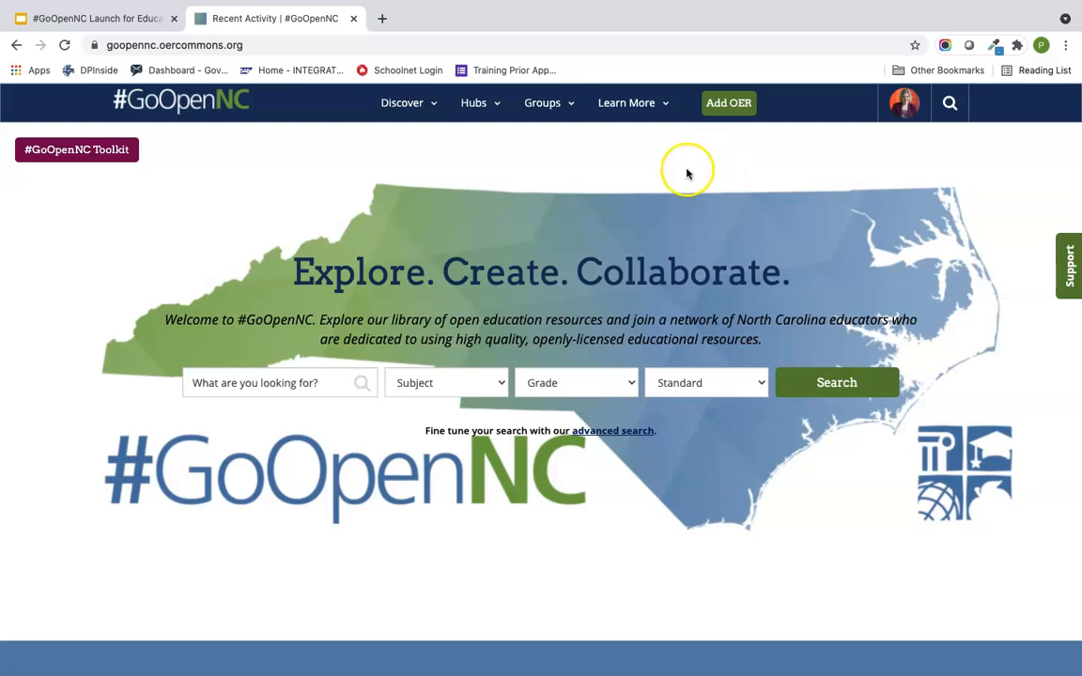
Step: Open the list of all #GoOpenNC groups and look through the available educator groups
{"action": "left_click", "coordinate": [557, 113]}
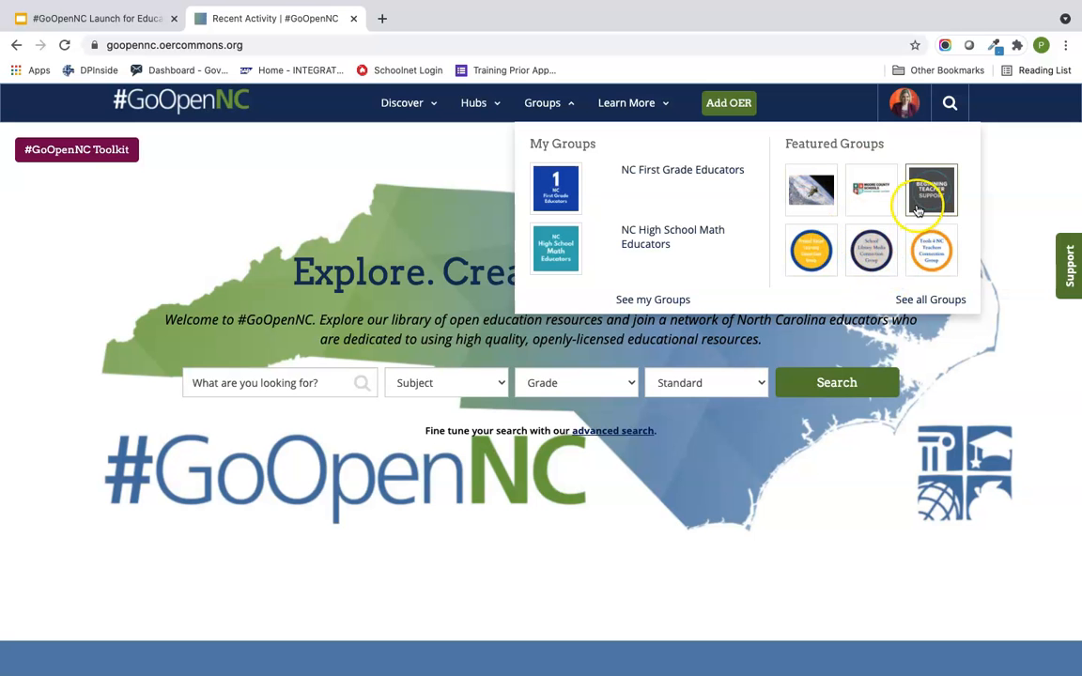
{"action": "left_click", "coordinate": [933, 300]}
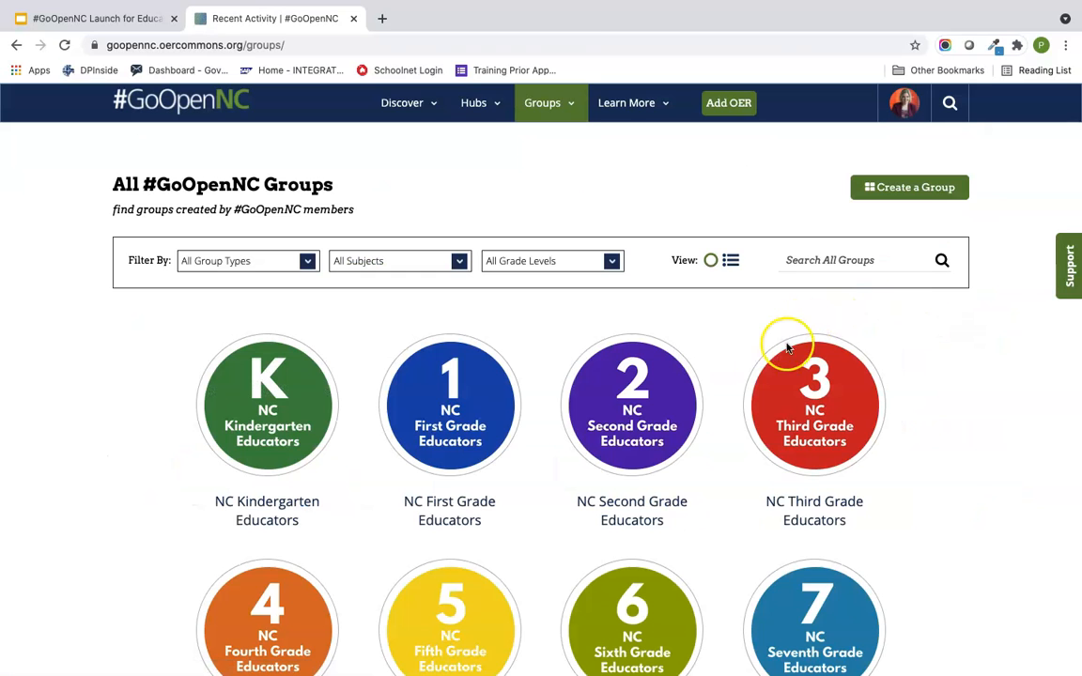
{"action": "scroll", "coordinate": [766, 453], "scroll_direction": "down", "scroll_amount": 3}
{"action": "scroll", "coordinate": [766, 455], "scroll_direction": "down", "scroll_amount": 4}
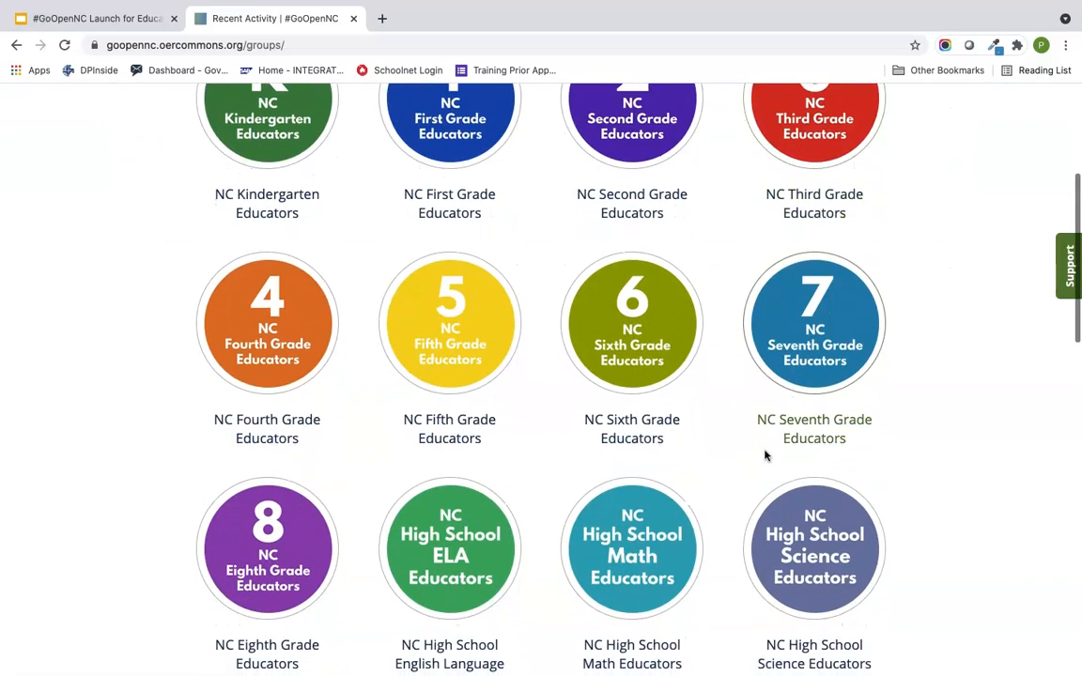
{"action": "scroll", "coordinate": [756, 413], "scroll_direction": "down", "scroll_amount": 4}
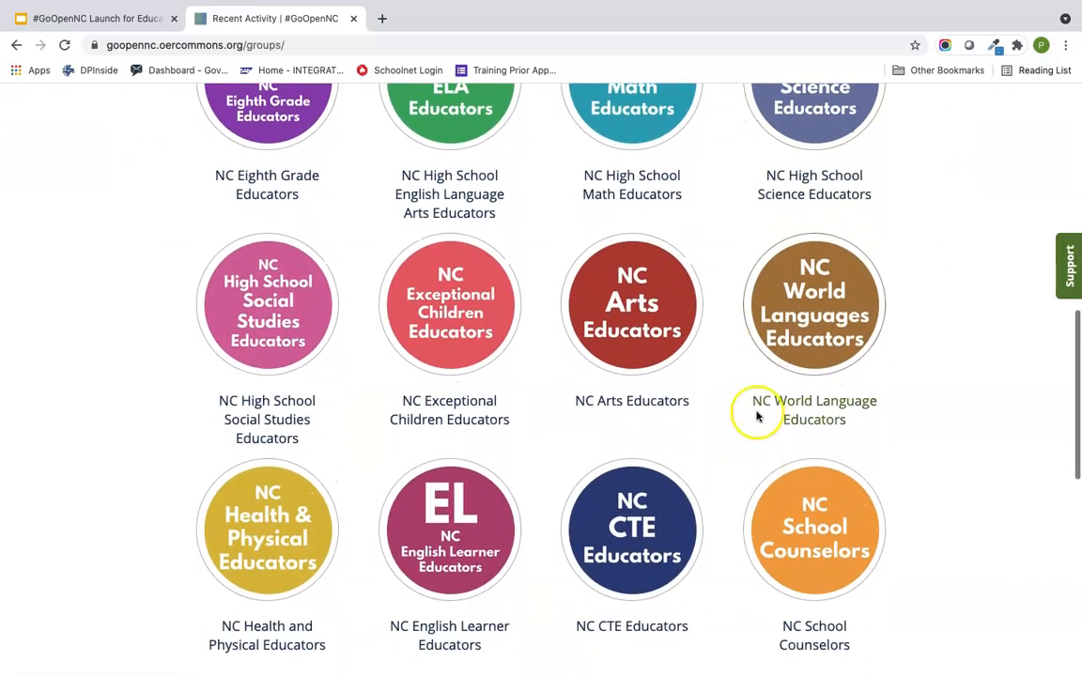
{"action": "scroll", "coordinate": [733, 235], "scroll_direction": "up", "scroll_amount": 8}
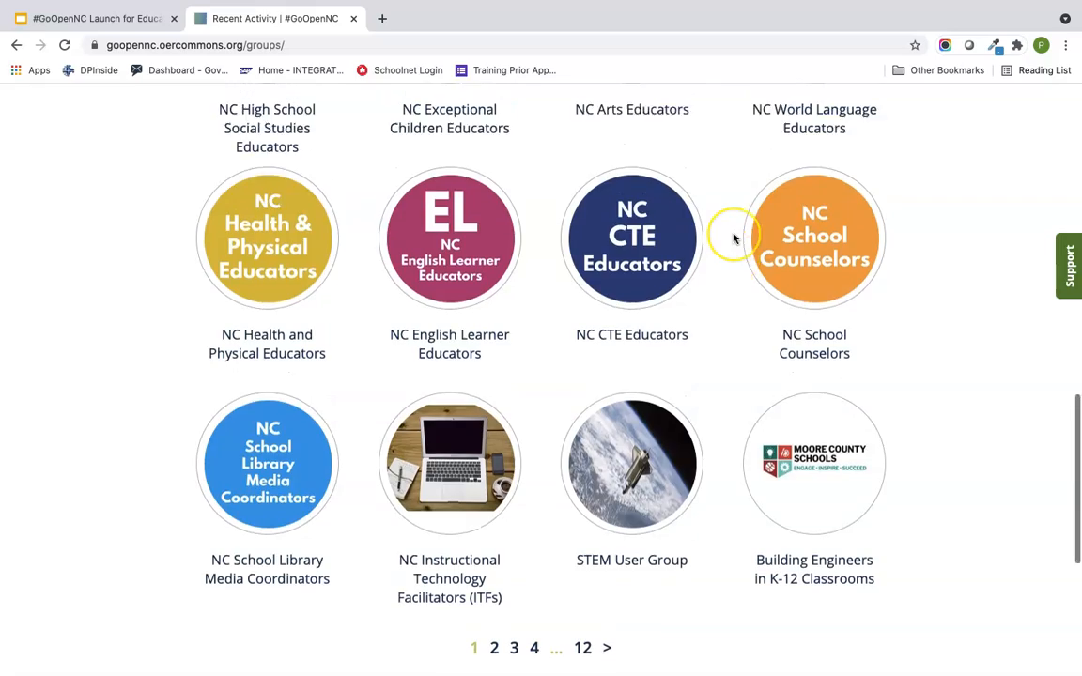
{"action": "scroll", "coordinate": [734, 238], "scroll_direction": "up", "scroll_amount": 4}
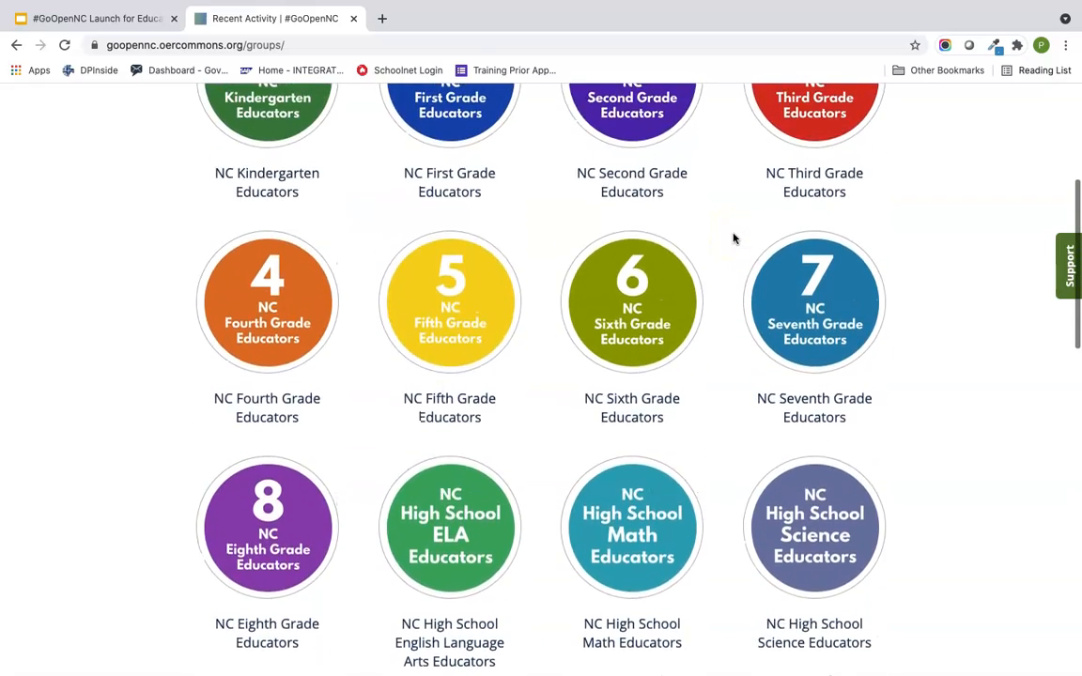
{"action": "left_click", "coordinate": [734, 233]}
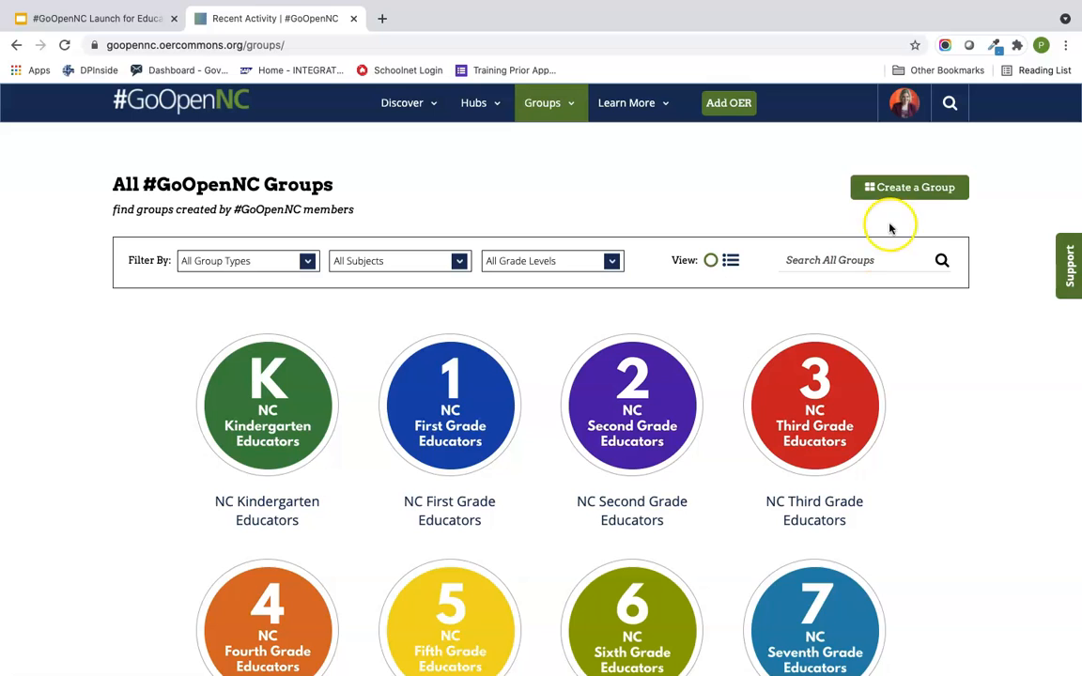
Step: Search all groups for "math" and open the NC High School Math Educators group
{"action": "left_click", "coordinate": [840, 262]}
{"action": "type", "text": "math"}
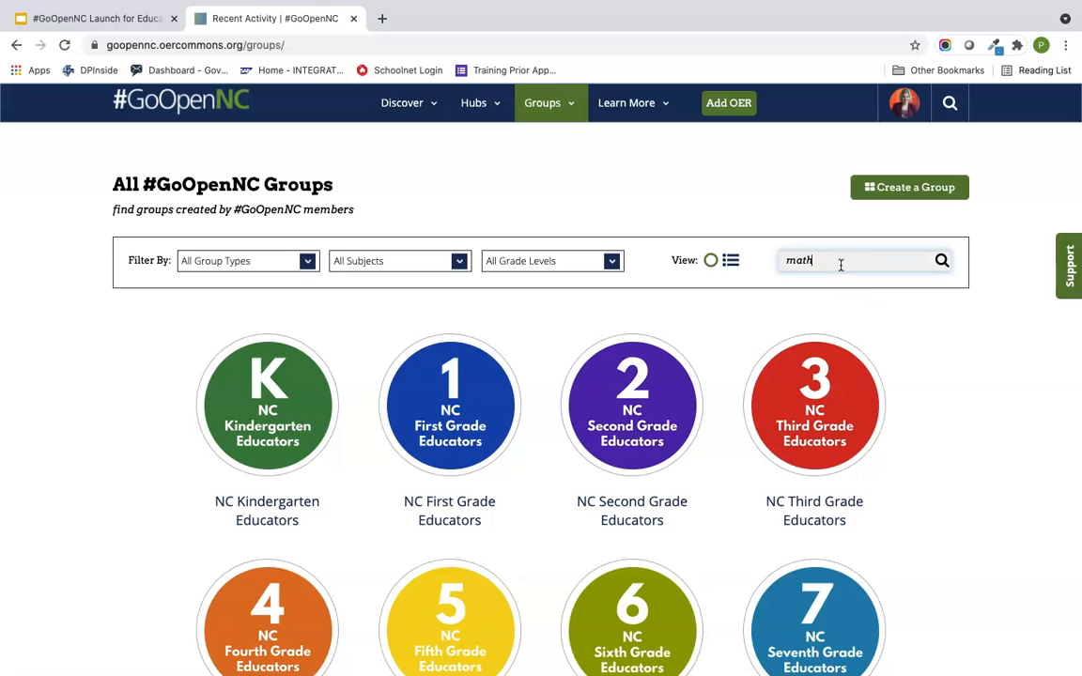
{"action": "key", "text": "Return"}
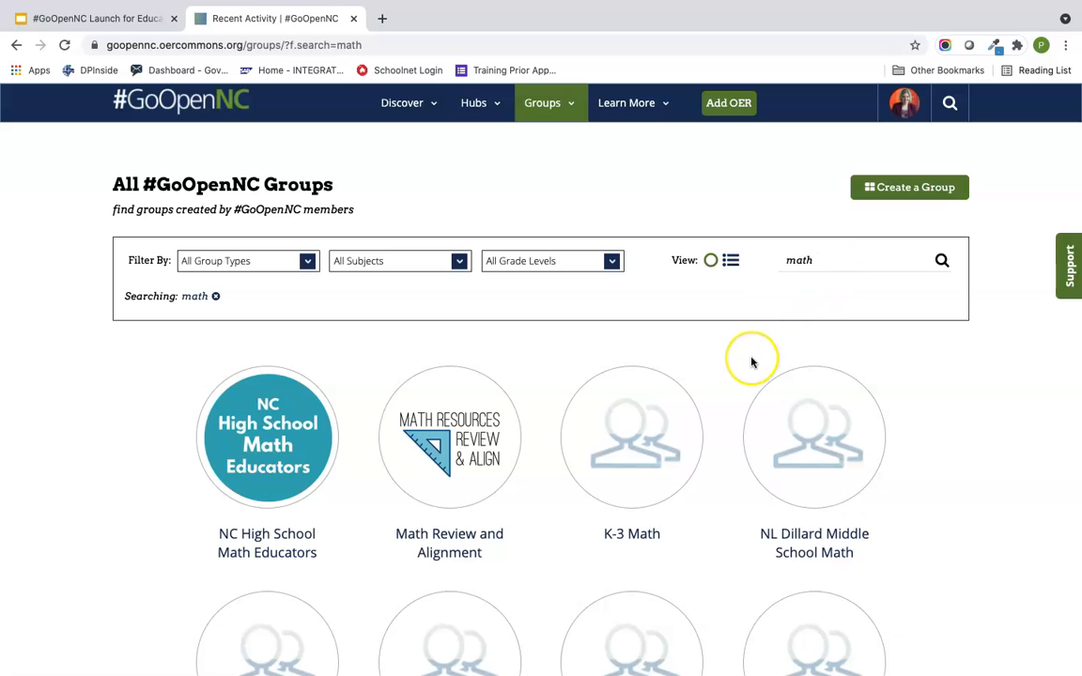
{"action": "scroll", "coordinate": [752, 363], "scroll_direction": "down", "scroll_amount": 3}
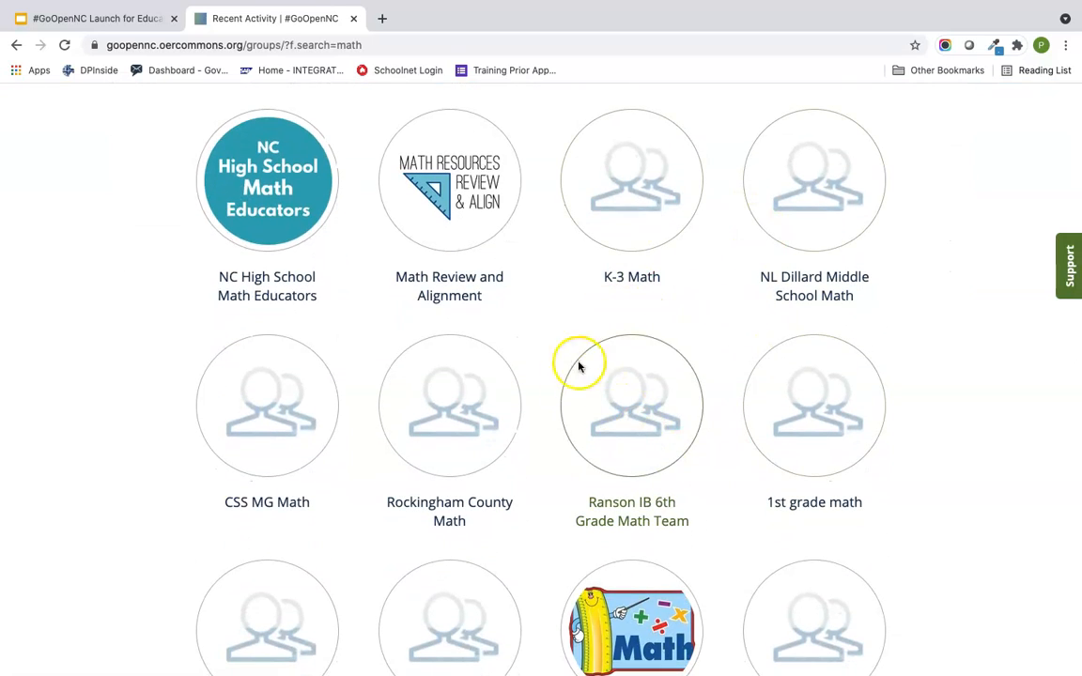
{"action": "left_click", "coordinate": [292, 232]}
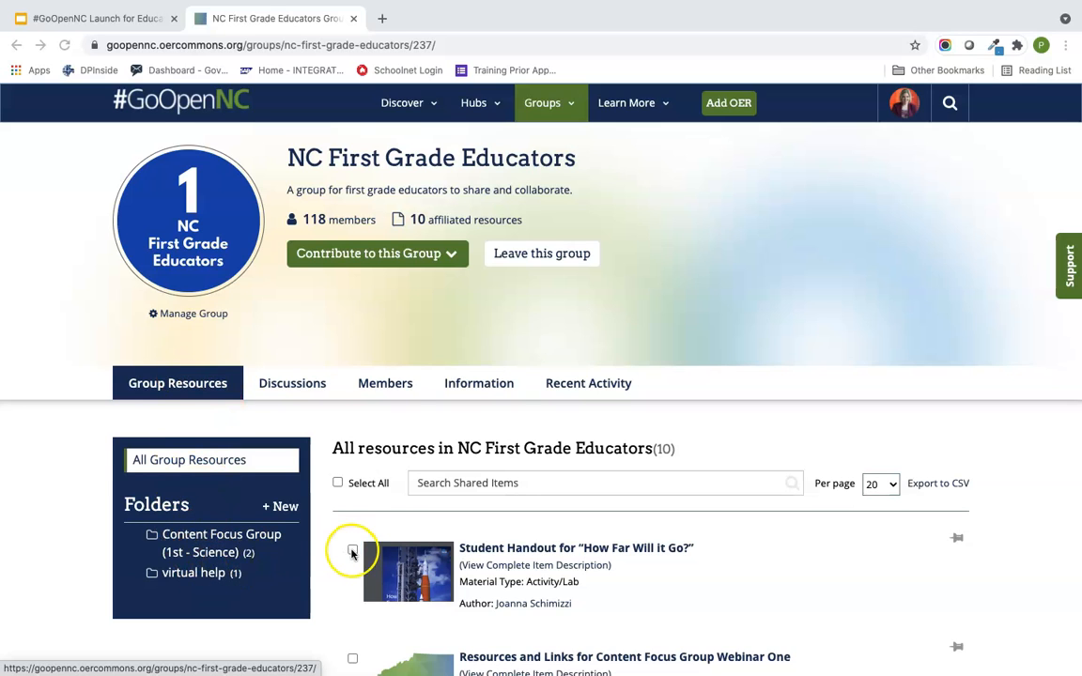
Step: Create a new resource folder titled "Counting and Addition" in the NC First Grade Educators group
{"action": "scroll", "coordinate": [351, 554], "scroll_direction": "down", "scroll_amount": 2}
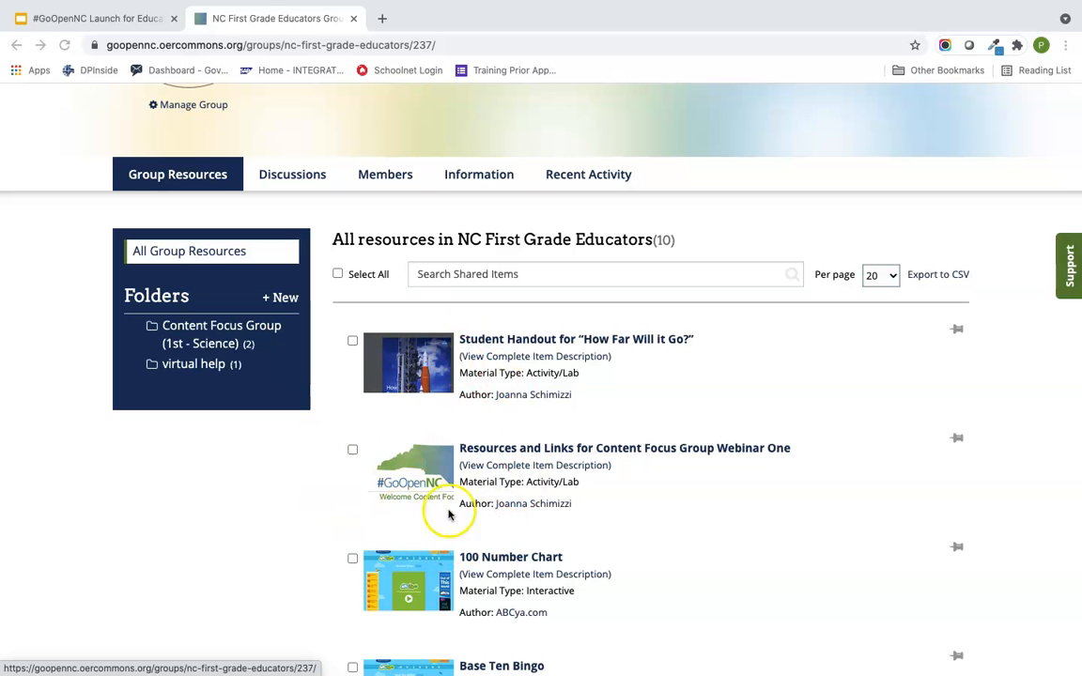
{"action": "scroll", "coordinate": [415, 474], "scroll_direction": "down", "scroll_amount": 4}
{"action": "scroll", "coordinate": [395, 470], "scroll_direction": "up", "scroll_amount": 5}
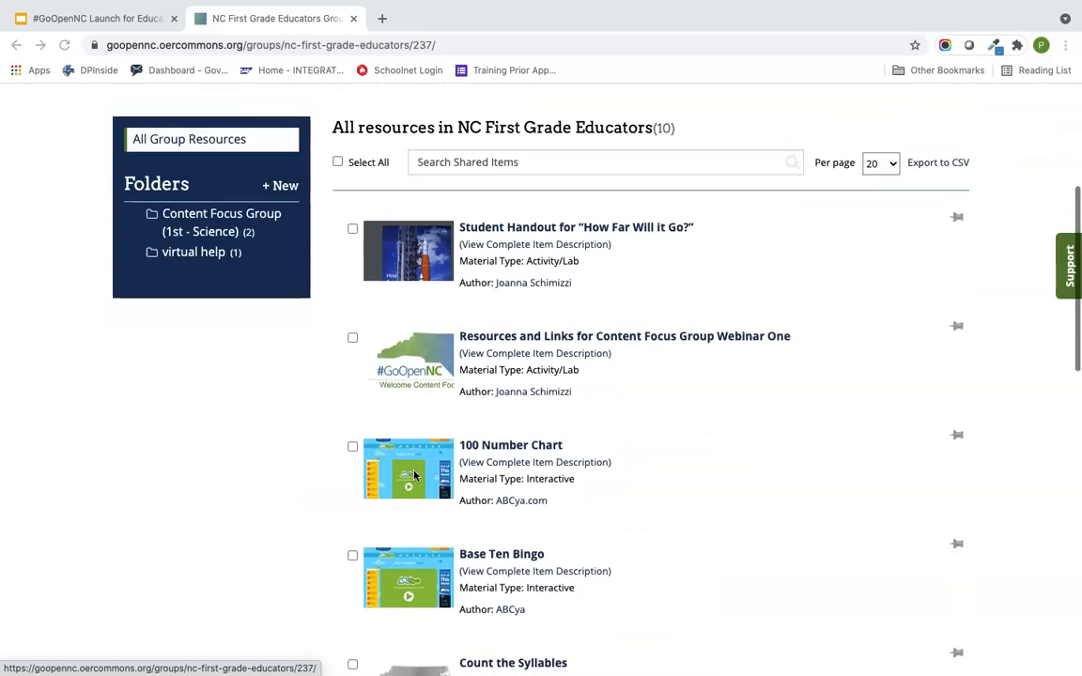
{"action": "left_click", "coordinate": [279, 346]}
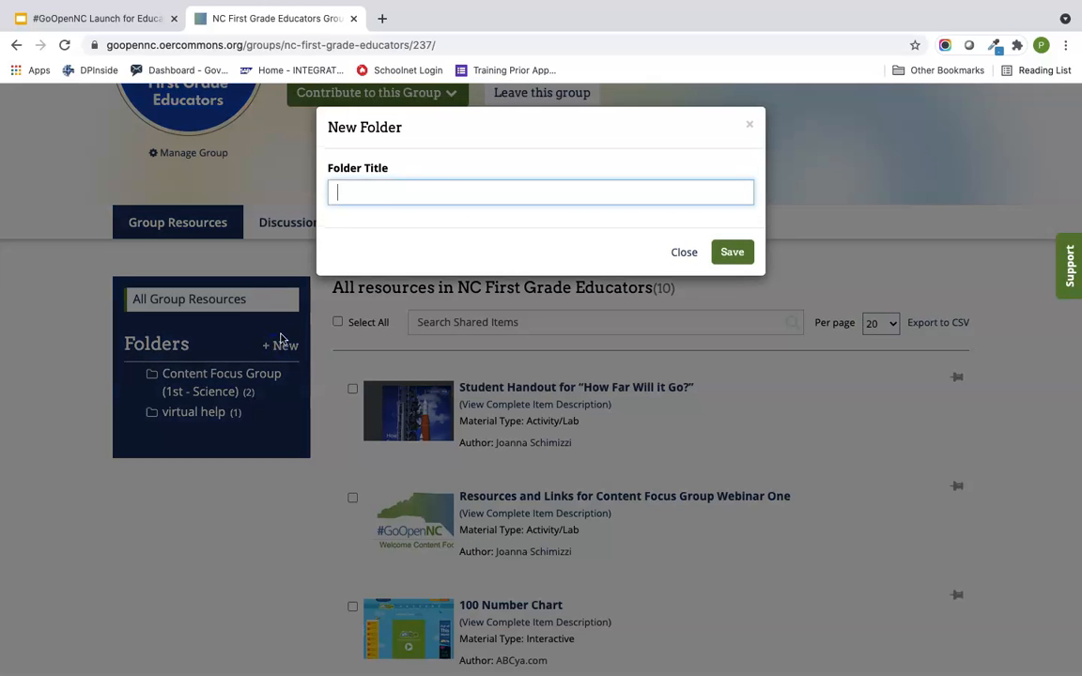
{"action": "left_click", "coordinate": [442, 192]}
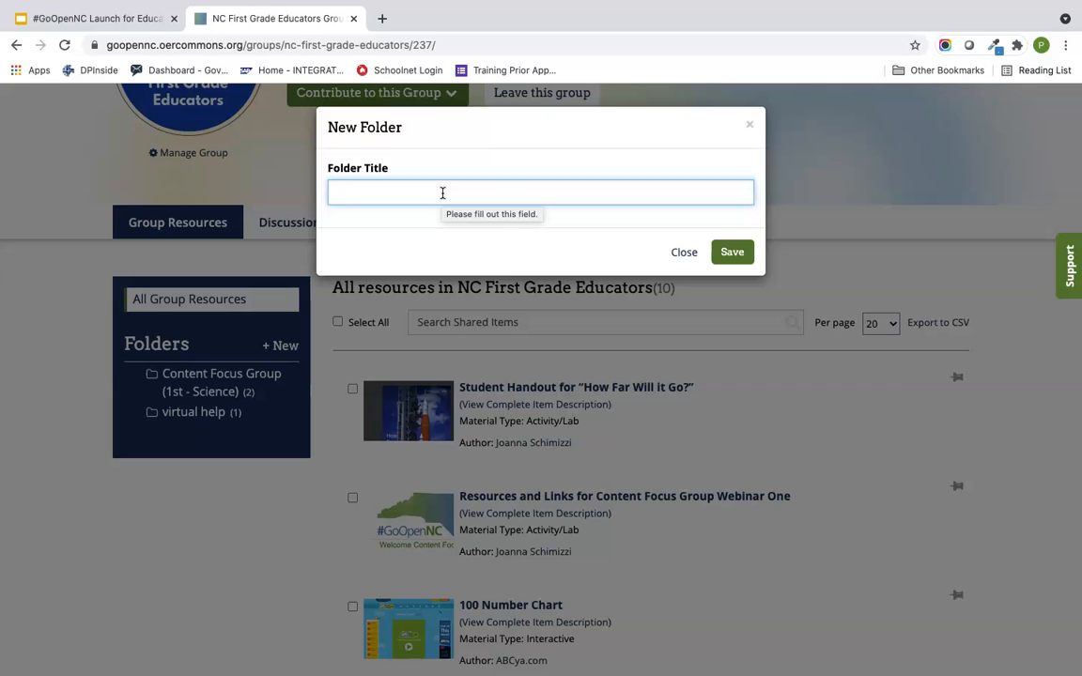
{"action": "type", "text": "Counting and "}
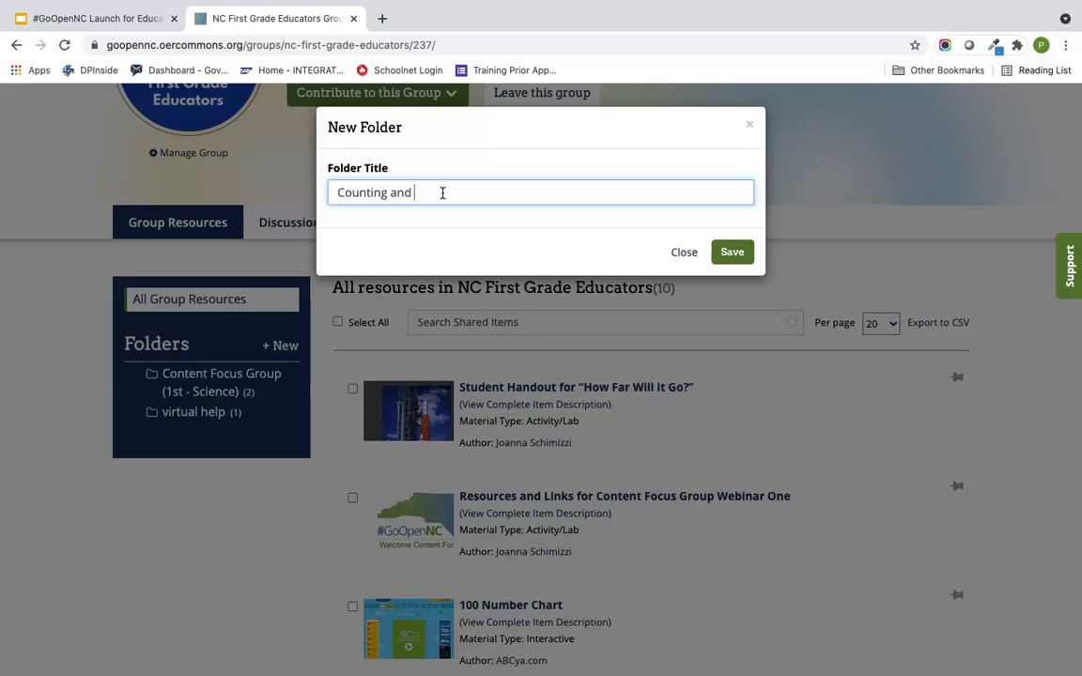
{"action": "type", "text": "Addition"}
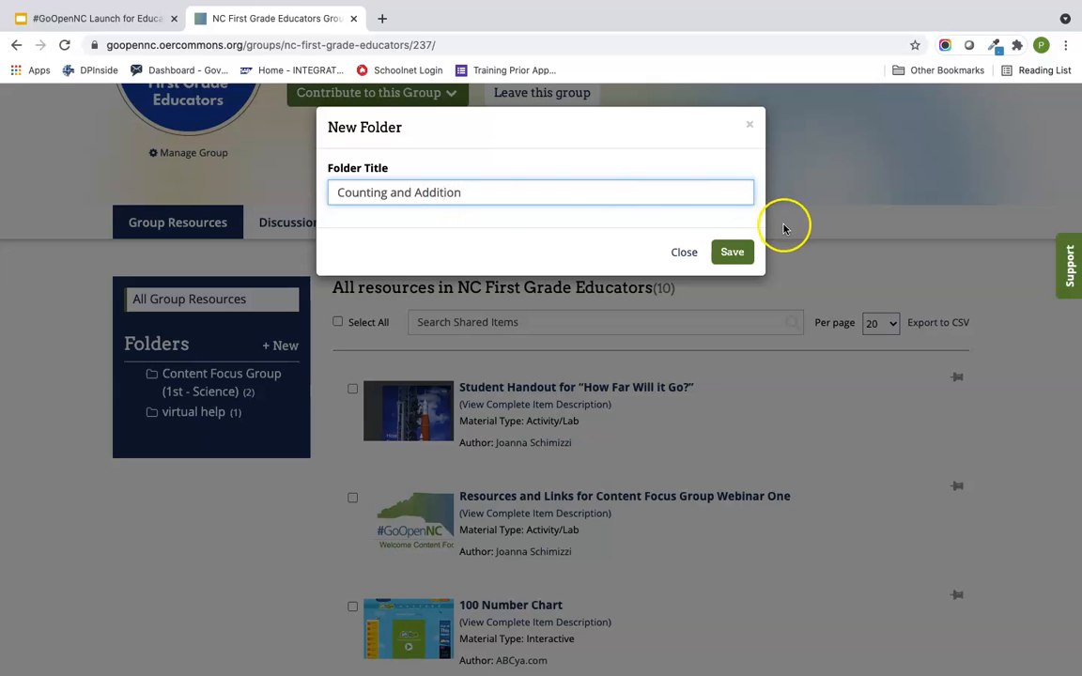
{"action": "left_click", "coordinate": [734, 253]}
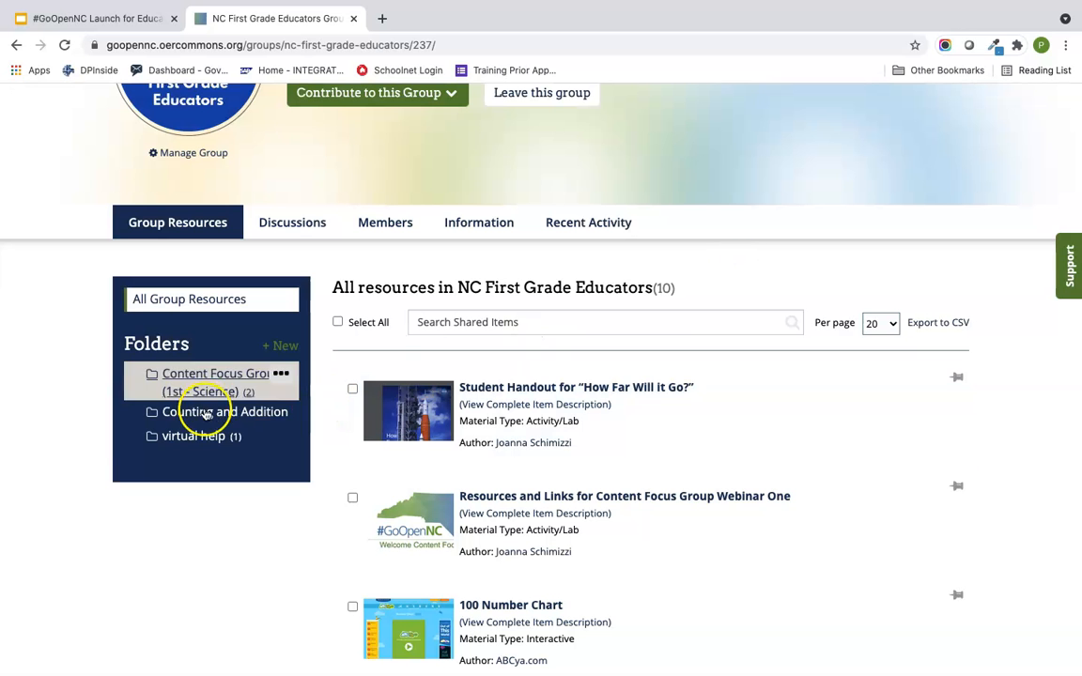
Step: Open the Counting and Addition folder and add a subfolder titled "Counting" to it
{"action": "left_click", "coordinate": [218, 417]}
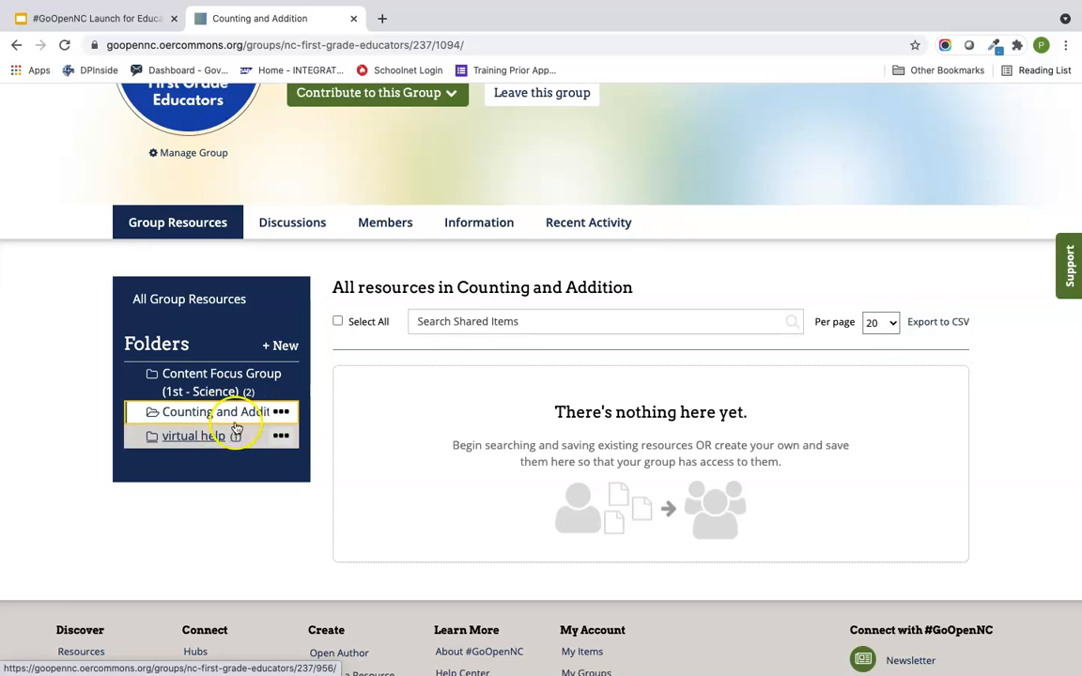
{"action": "left_click", "coordinate": [281, 413]}
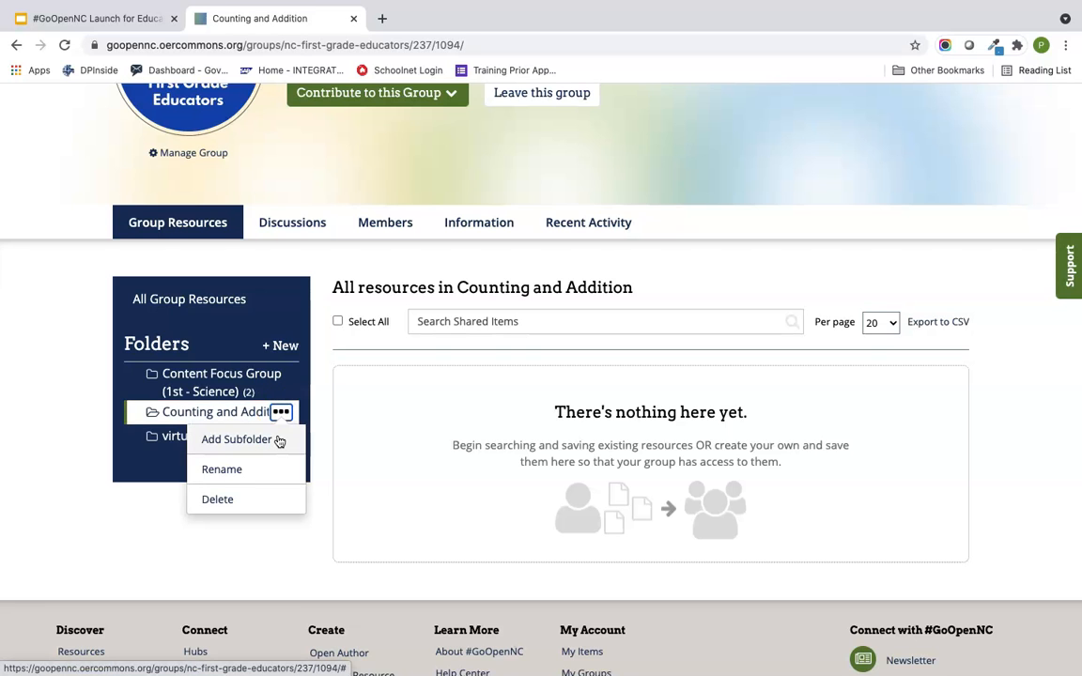
{"action": "left_click", "coordinate": [260, 440]}
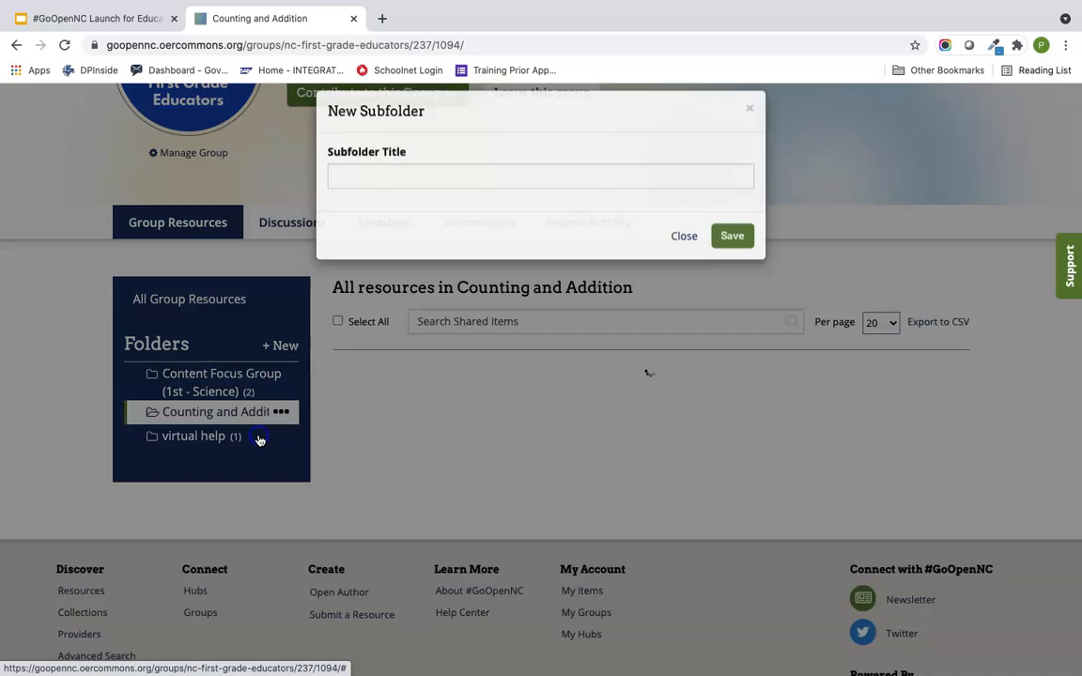
{"action": "type", "text": "Counting"}
{"action": "left_click", "coordinate": [730, 252]}
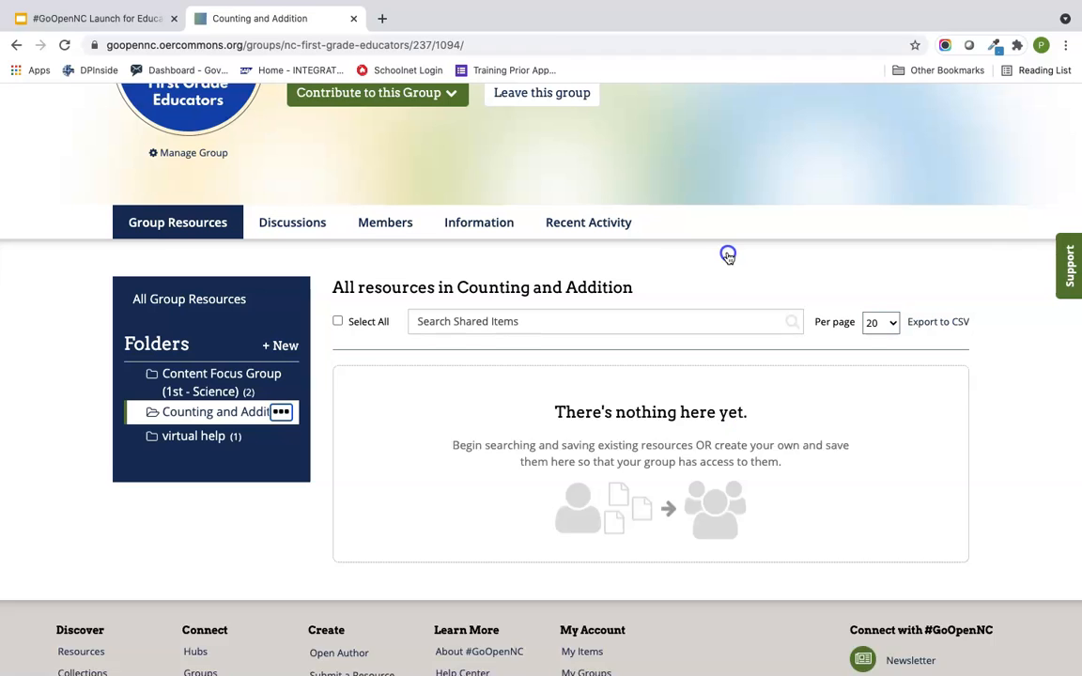
Step: Add a second subfolder titled "Addition" to the Counting and Addition folder
{"action": "left_click", "coordinate": [280, 414]}
{"action": "left_click", "coordinate": [274, 439]}
{"action": "left_click", "coordinate": [482, 205]}
{"action": "type", "text": "Addition"}
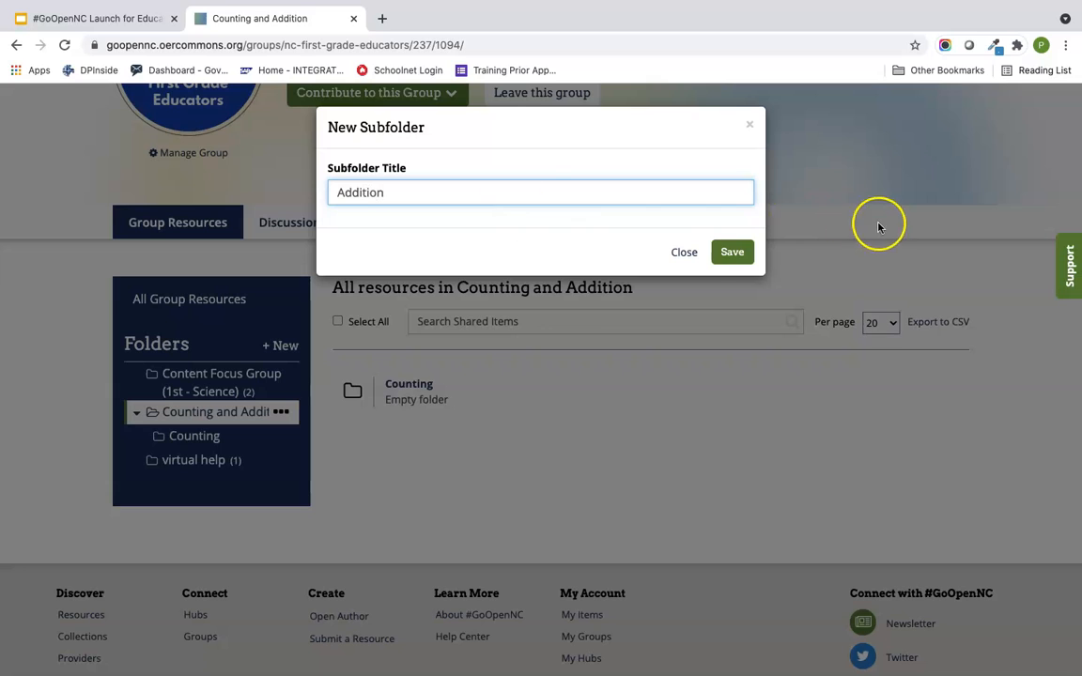
{"action": "left_click", "coordinate": [727, 253]}
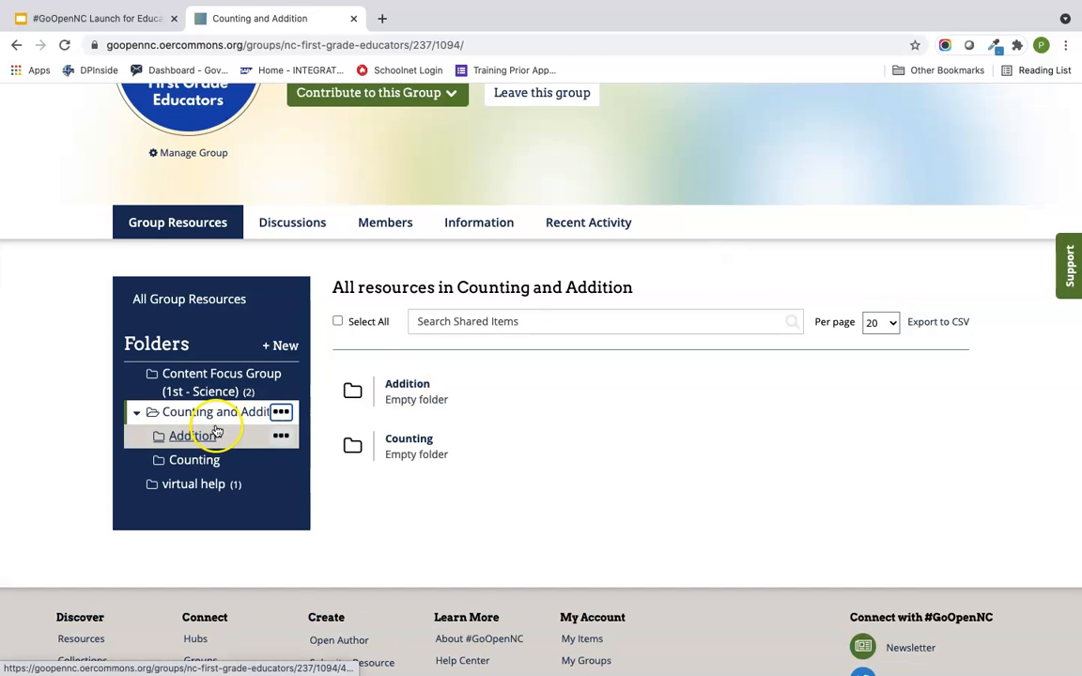
Step: Check the Addition subfolder's options and view the contents of the Counting and Addition folder and its two subfolders
{"action": "left_click", "coordinate": [279, 436]}
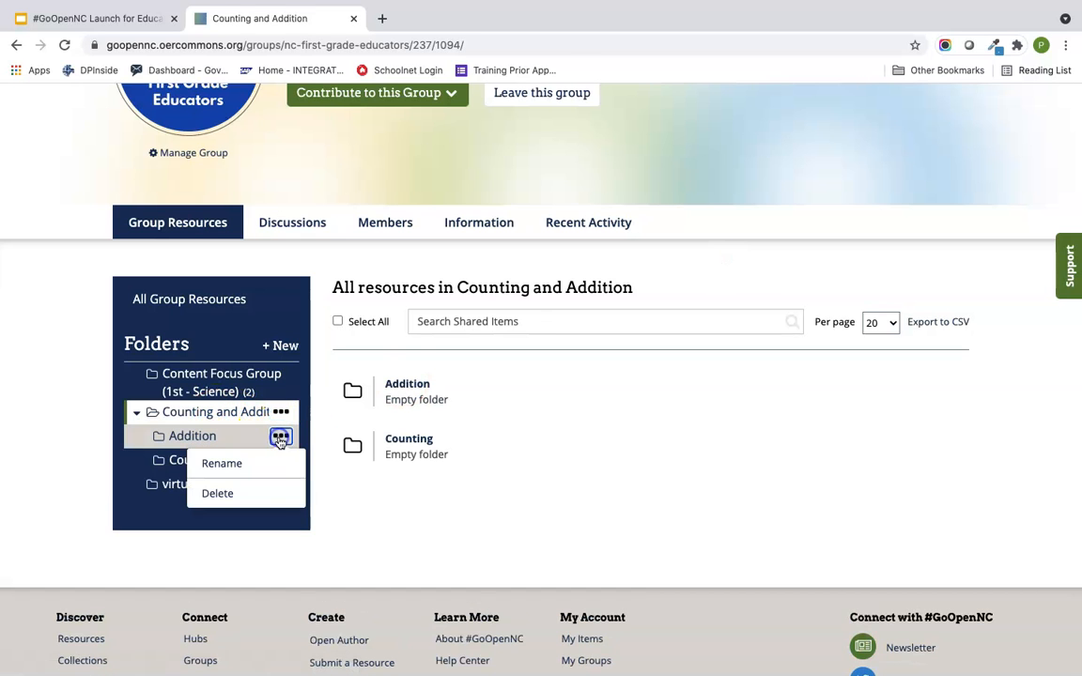
{"action": "left_click", "coordinate": [191, 437]}
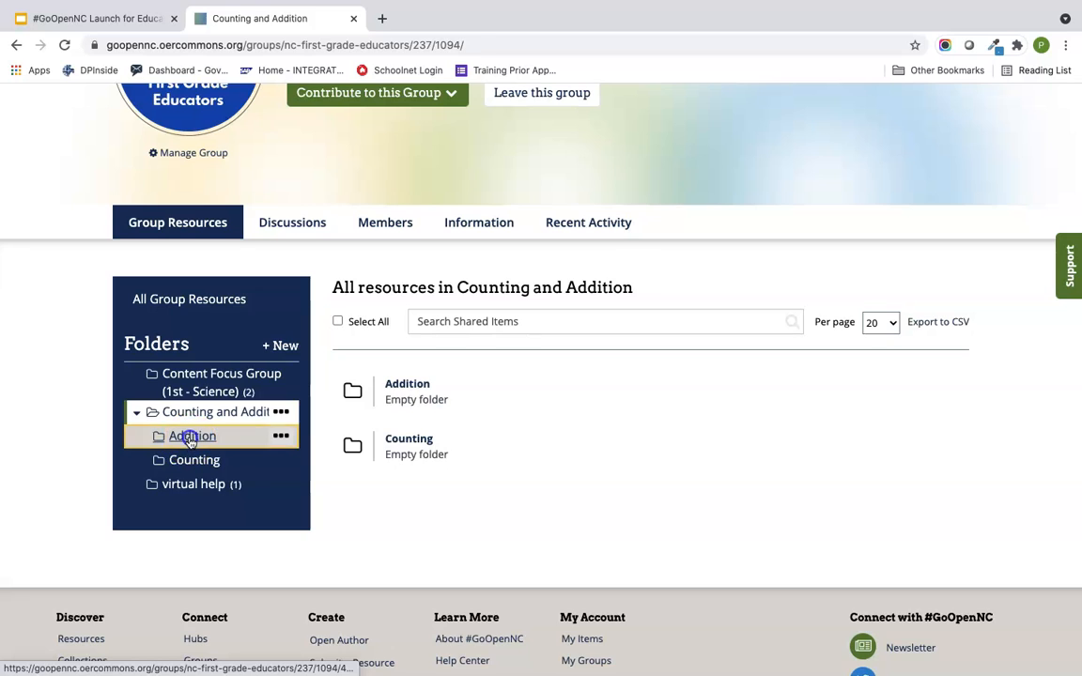
{"action": "left_click", "coordinate": [193, 460]}
{"action": "left_click", "coordinate": [193, 413]}
{"action": "left_click", "coordinate": [190, 436]}
{"action": "left_click", "coordinate": [193, 459]}
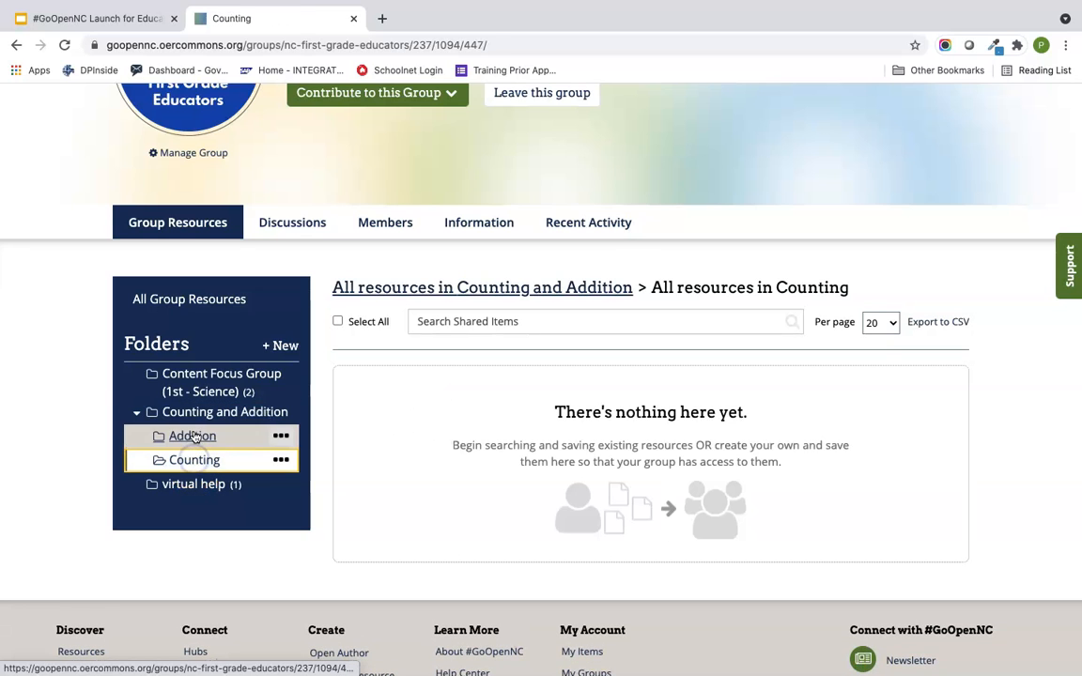
{"action": "left_click", "coordinate": [192, 436]}
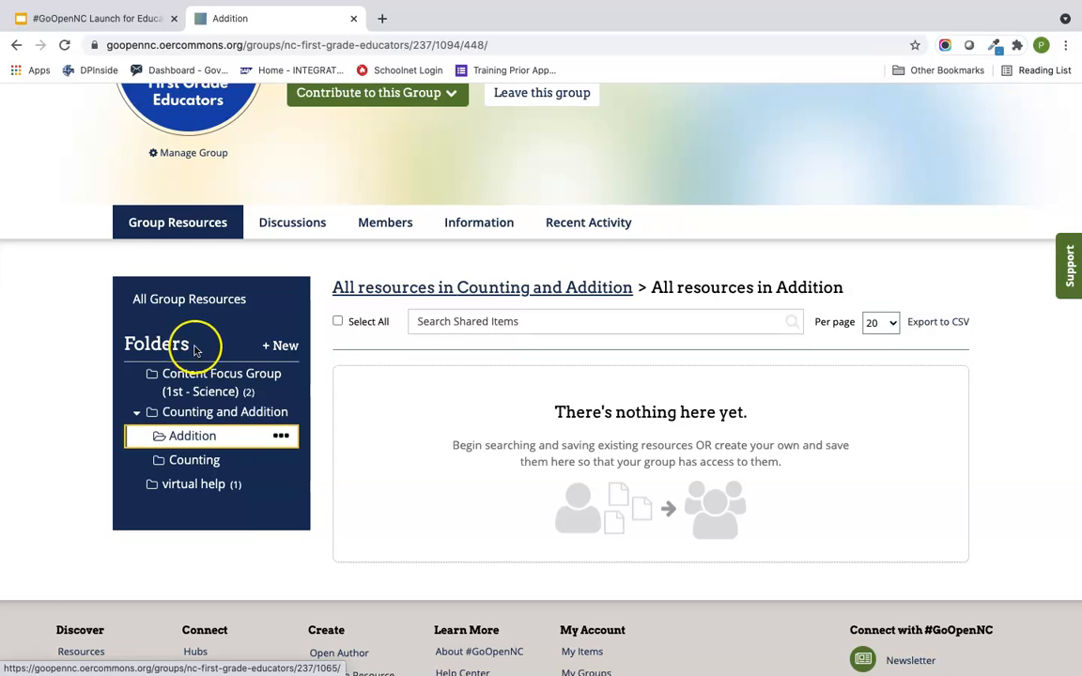
{"action": "left_click", "coordinate": [192, 301]}
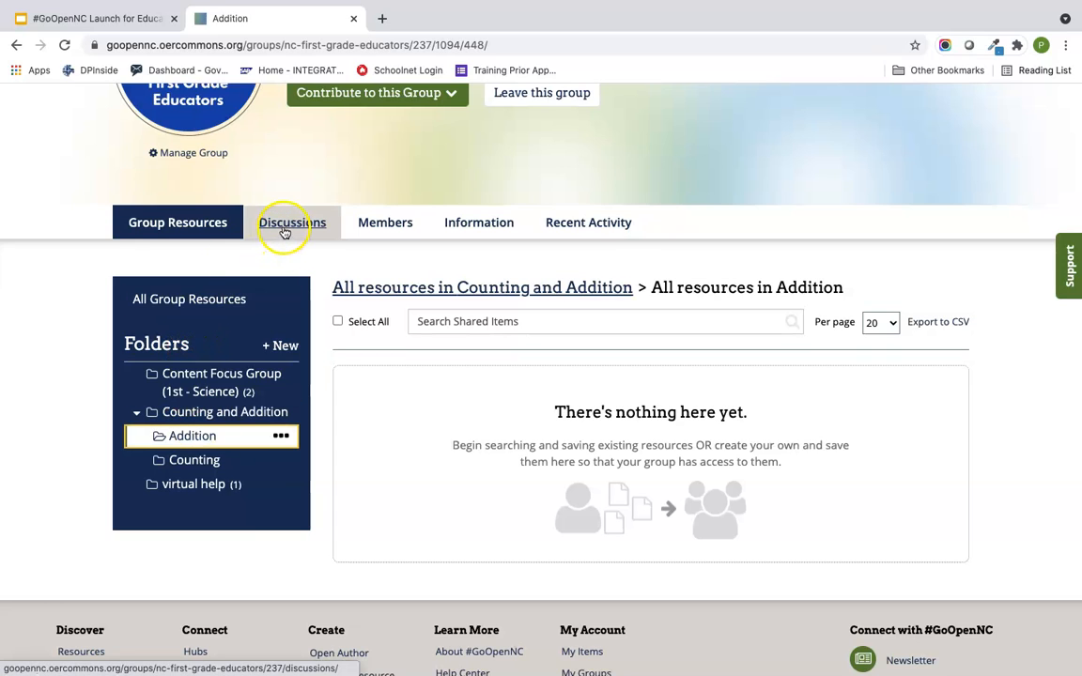
Step: Begin a new discussion in the NC First Grade Educators group and restrict its visibility to only group members
{"action": "left_click", "coordinate": [285, 230]}
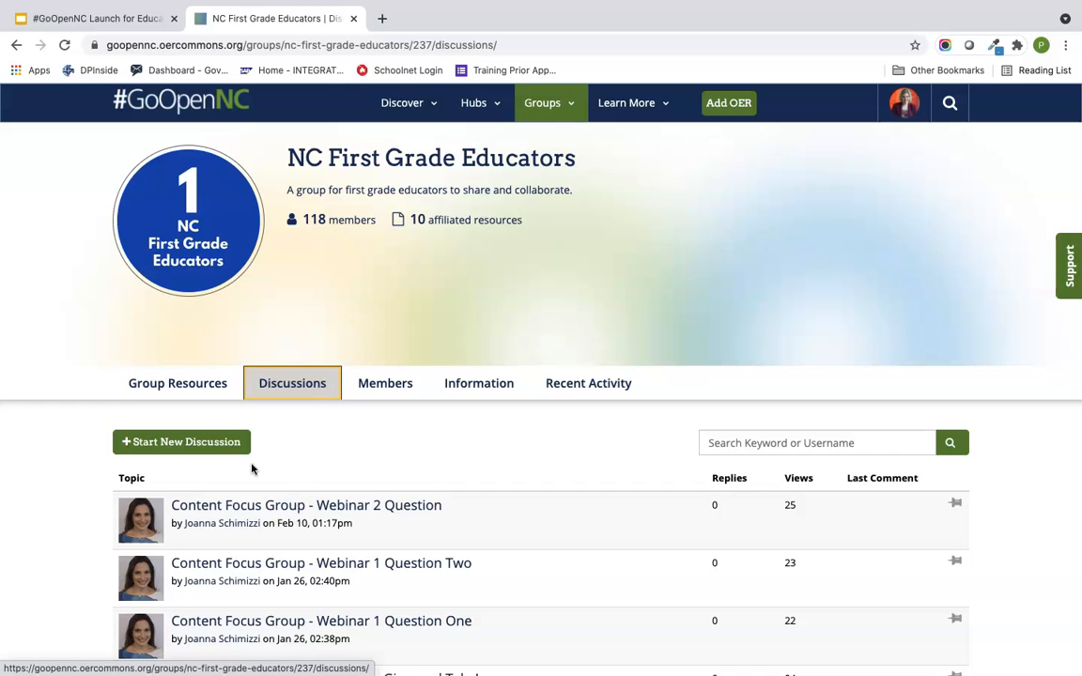
{"action": "left_click", "coordinate": [215, 438]}
{"action": "left_click", "coordinate": [213, 442]}
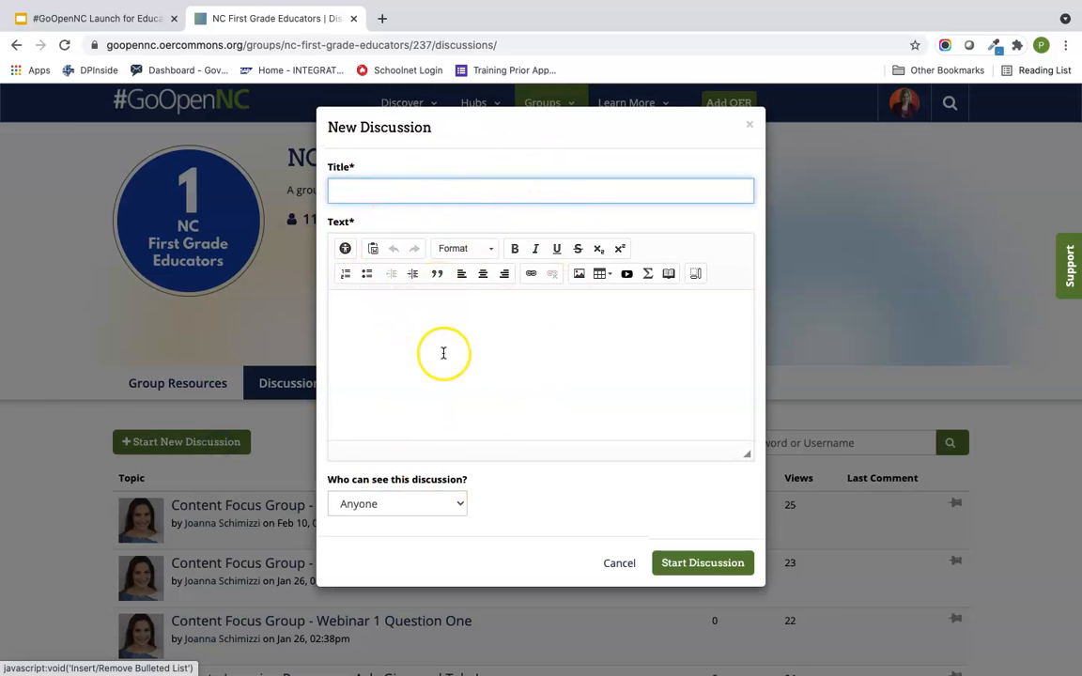
{"action": "left_click", "coordinate": [425, 506]}
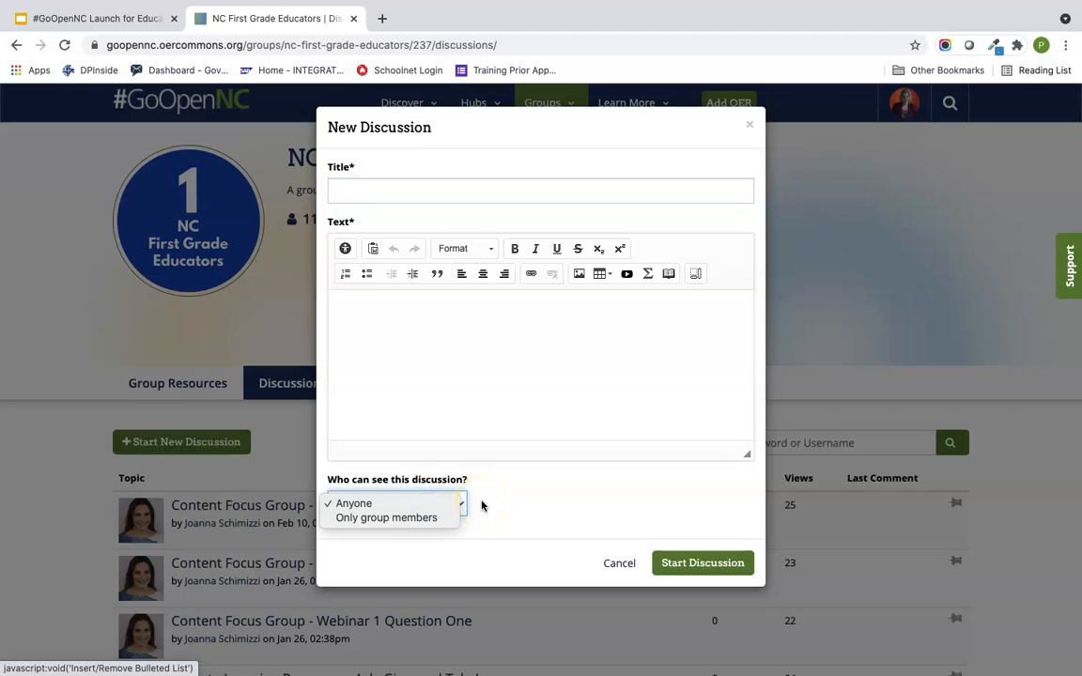
{"action": "left_click", "coordinate": [397, 518]}
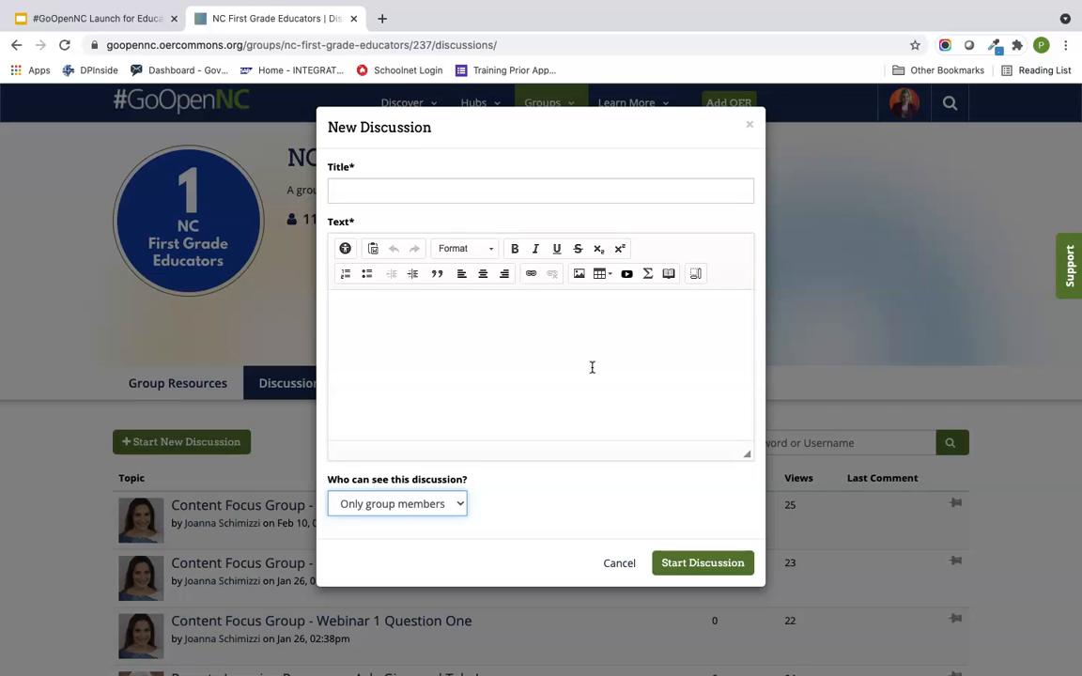
Step: Discard the new discussion draft and look through the members of the NC First Grade Educators group
{"action": "left_click", "coordinate": [622, 563]}
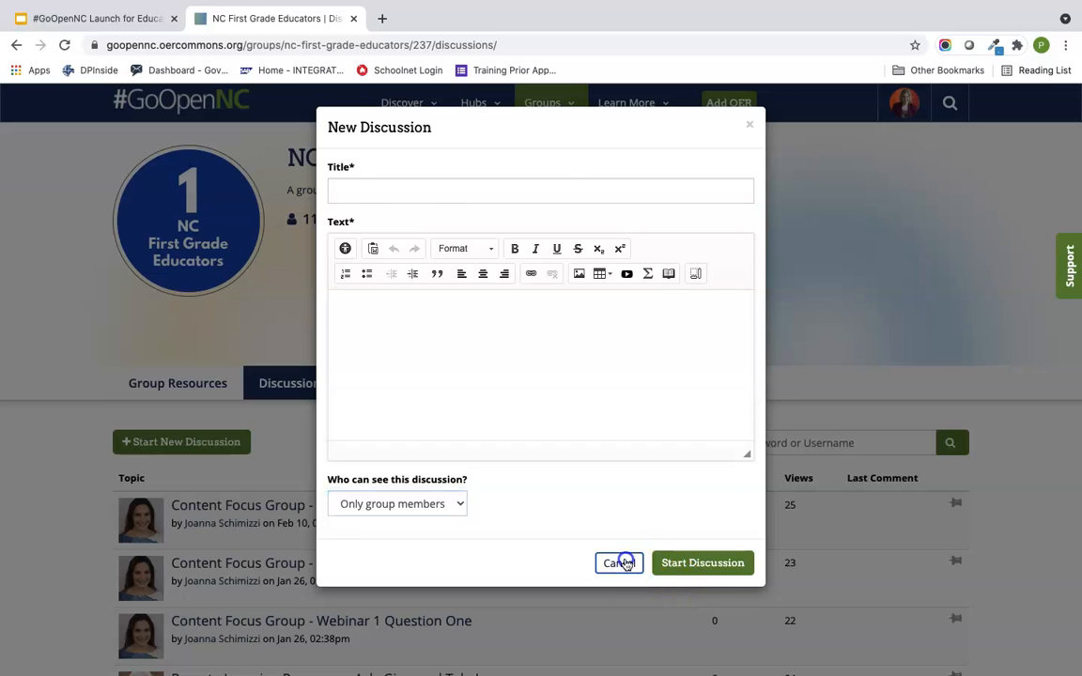
{"action": "left_click", "coordinate": [381, 384]}
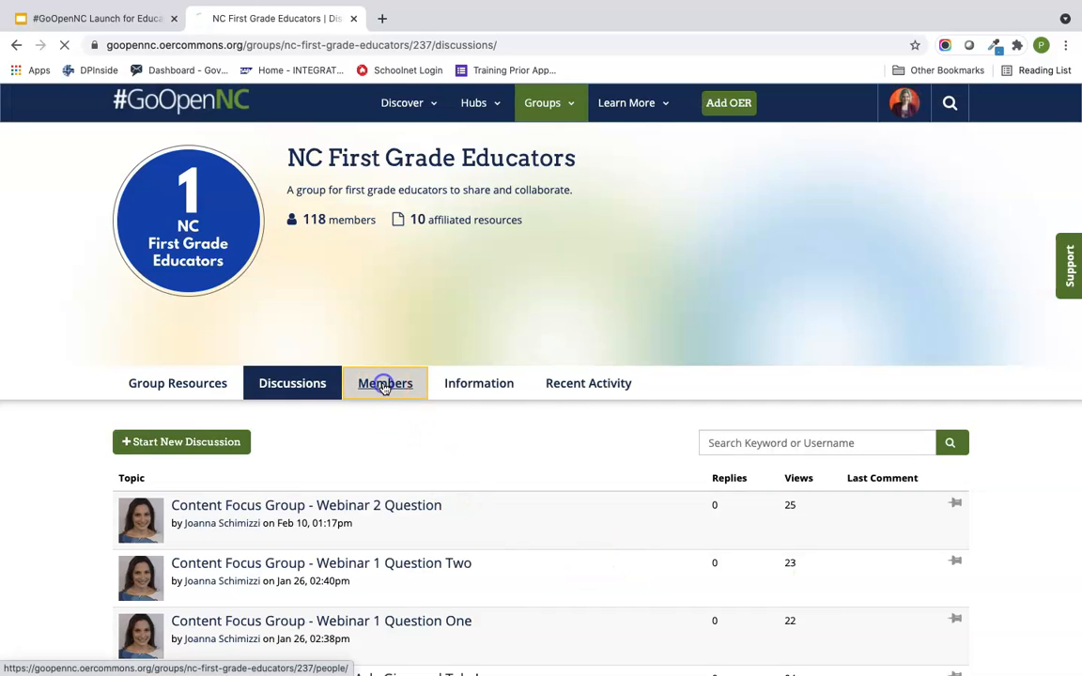
{"action": "scroll", "coordinate": [367, 441], "scroll_direction": "down", "scroll_amount": 5}
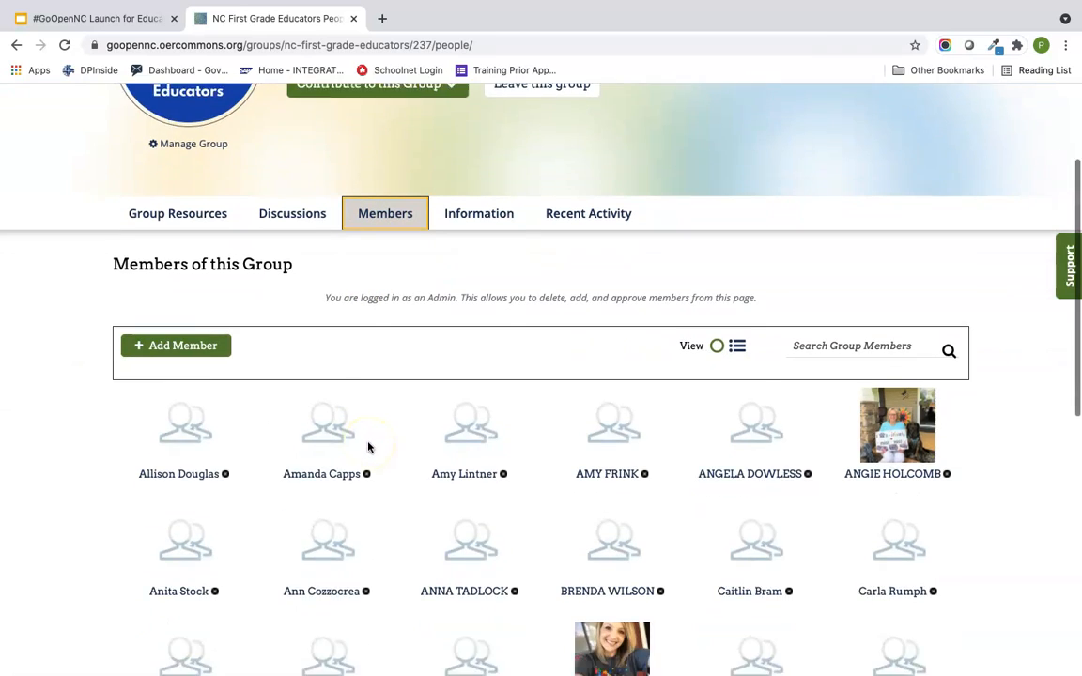
{"action": "scroll", "coordinate": [367, 449], "scroll_direction": "down", "scroll_amount": 5}
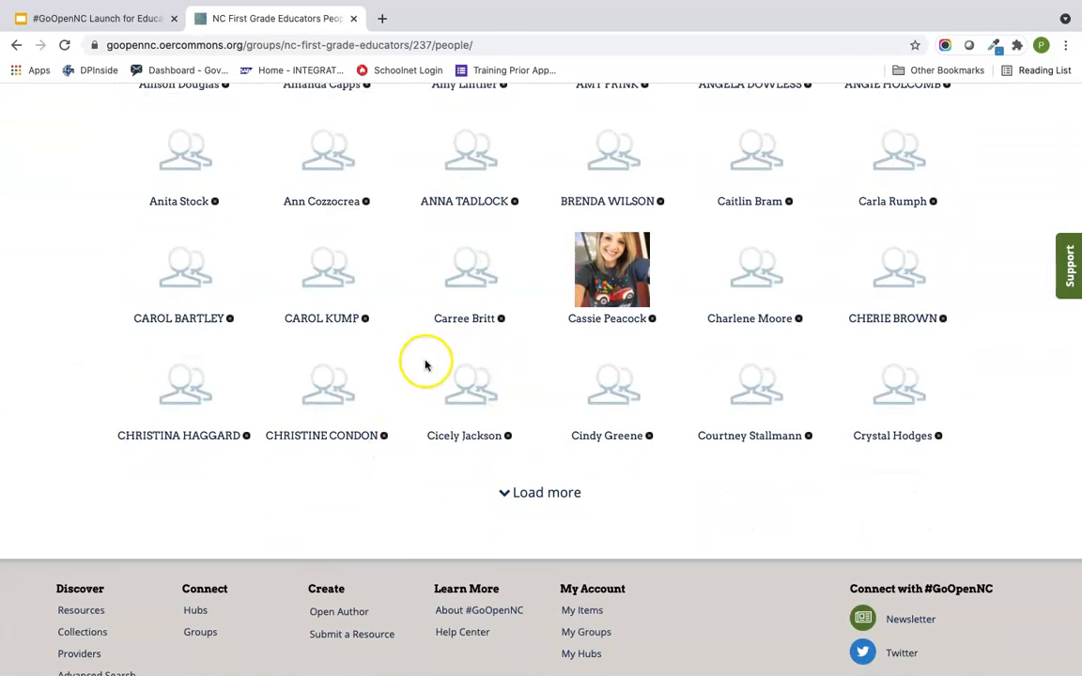
Step: View the group's information, including its title, description, subjects, levels and group type
{"action": "scroll", "coordinate": [419, 377], "scroll_direction": "up", "scroll_amount": 9}
{"action": "left_click", "coordinate": [485, 307]}
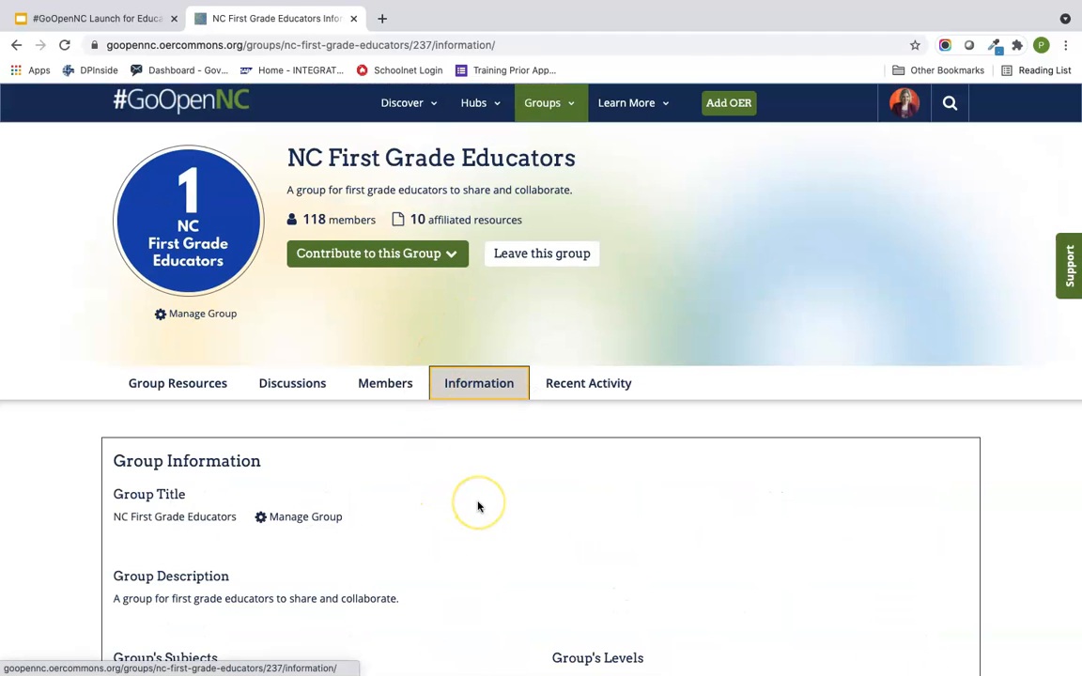
{"action": "scroll", "coordinate": [478, 503], "scroll_direction": "down", "scroll_amount": 3}
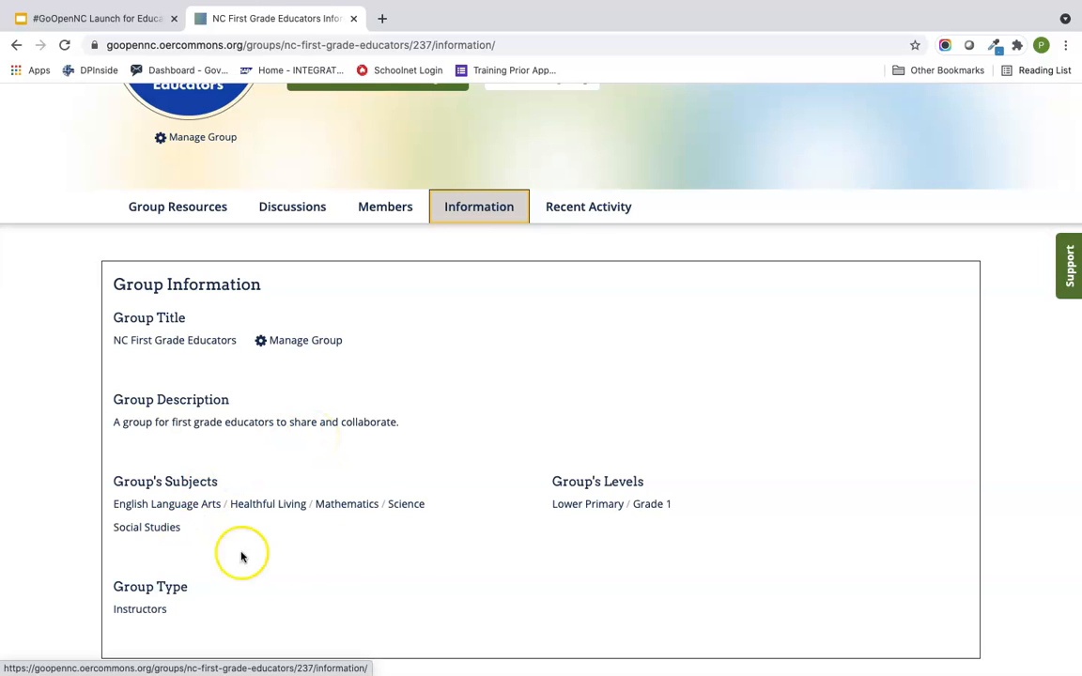
{"action": "scroll", "coordinate": [359, 495], "scroll_direction": "down", "scroll_amount": 1}
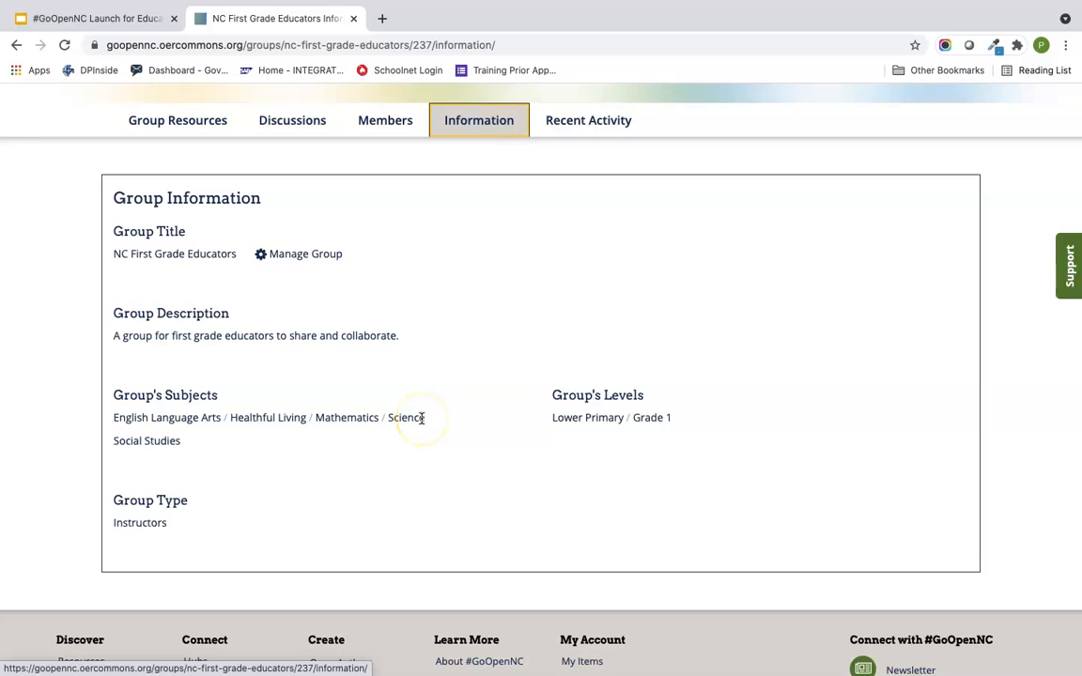
Step: Review the recent activity of the NC First Grade Educators group
{"action": "scroll", "coordinate": [422, 417], "scroll_direction": "up", "scroll_amount": 4}
{"action": "left_click", "coordinate": [587, 368]}
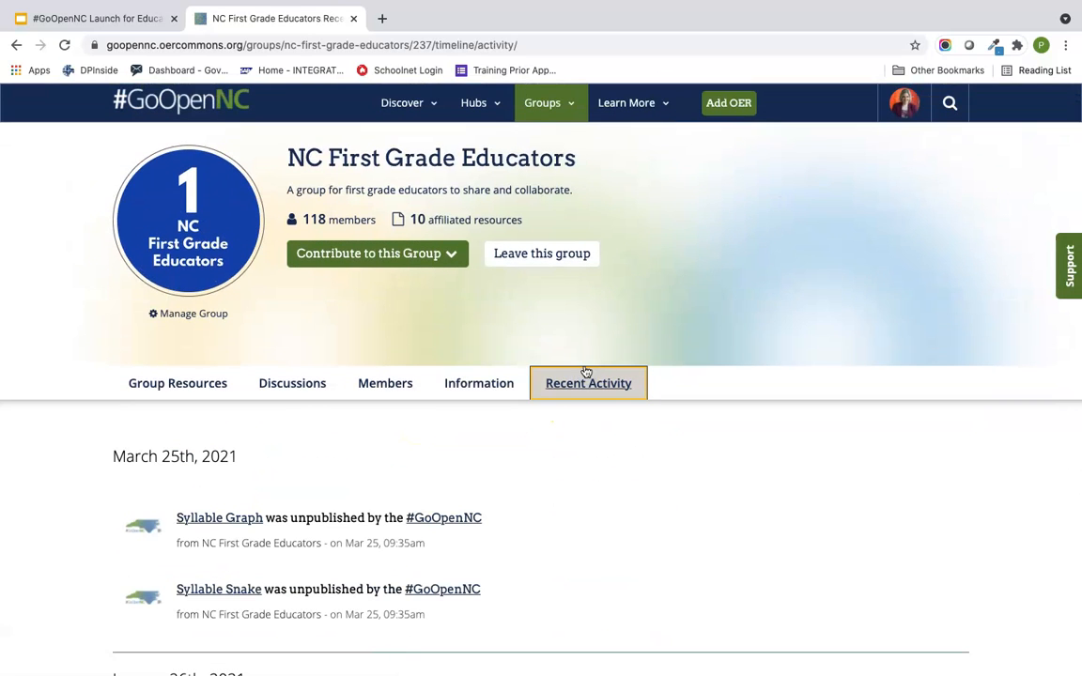
{"action": "scroll", "coordinate": [584, 498], "scroll_direction": "down", "scroll_amount": 6}
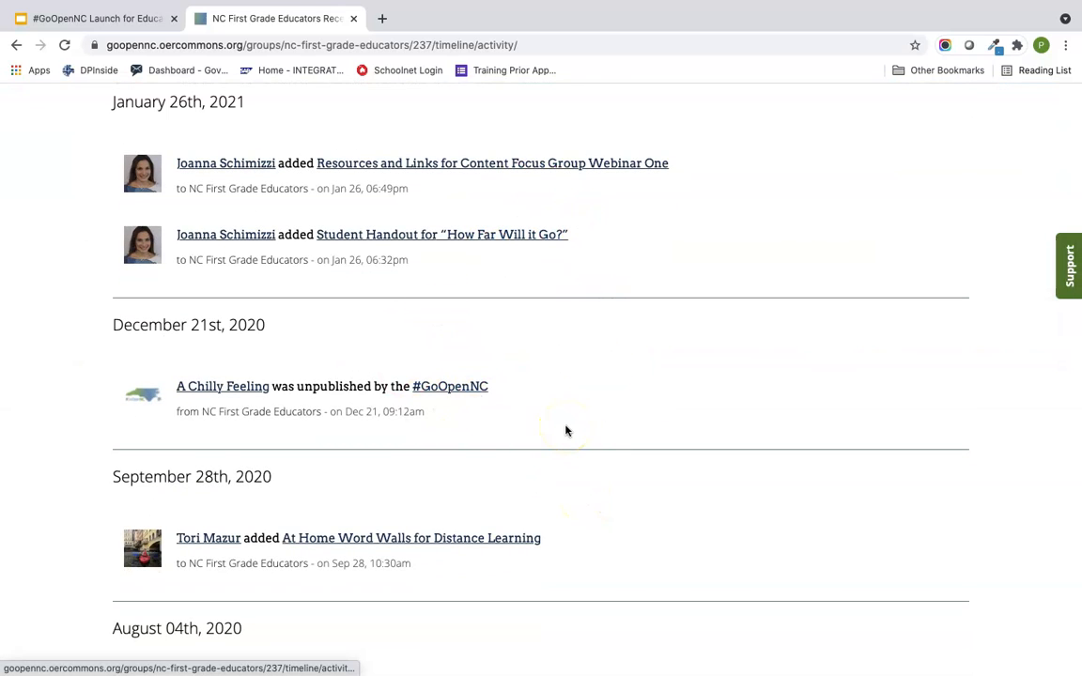
{"action": "scroll", "coordinate": [565, 430], "scroll_direction": "up", "scroll_amount": 2}
{"action": "scroll", "coordinate": [566, 431], "scroll_direction": "up", "scroll_amount": 5}
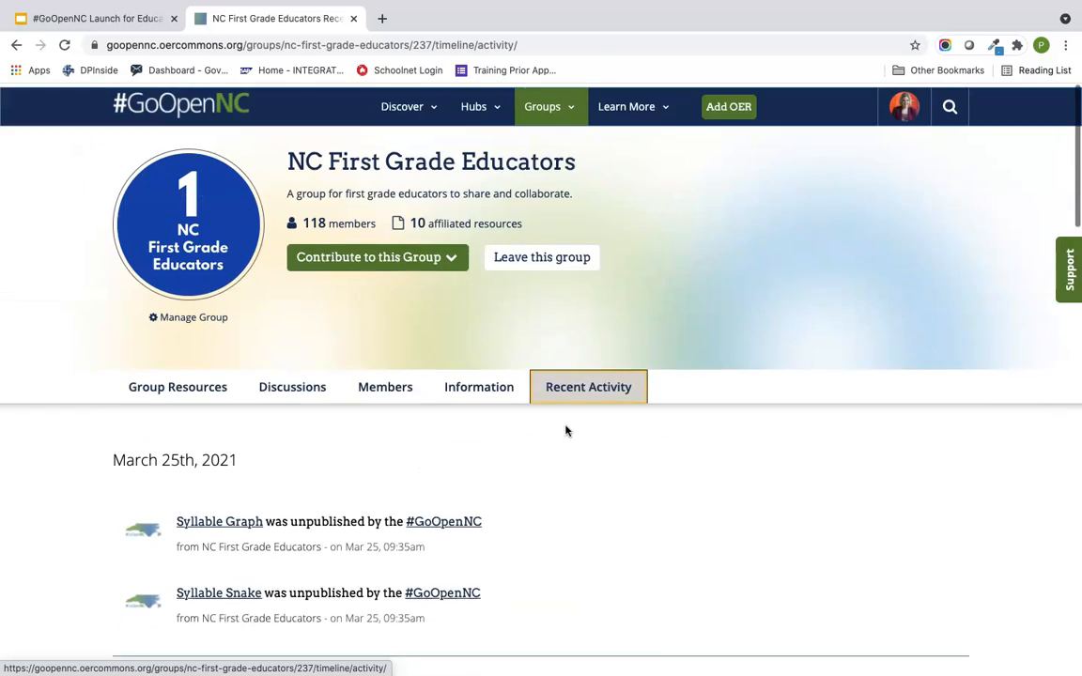
Step: Return to the group's resources, and go to the account's My Groups page to view the joined groups
{"action": "left_click", "coordinate": [176, 385]}
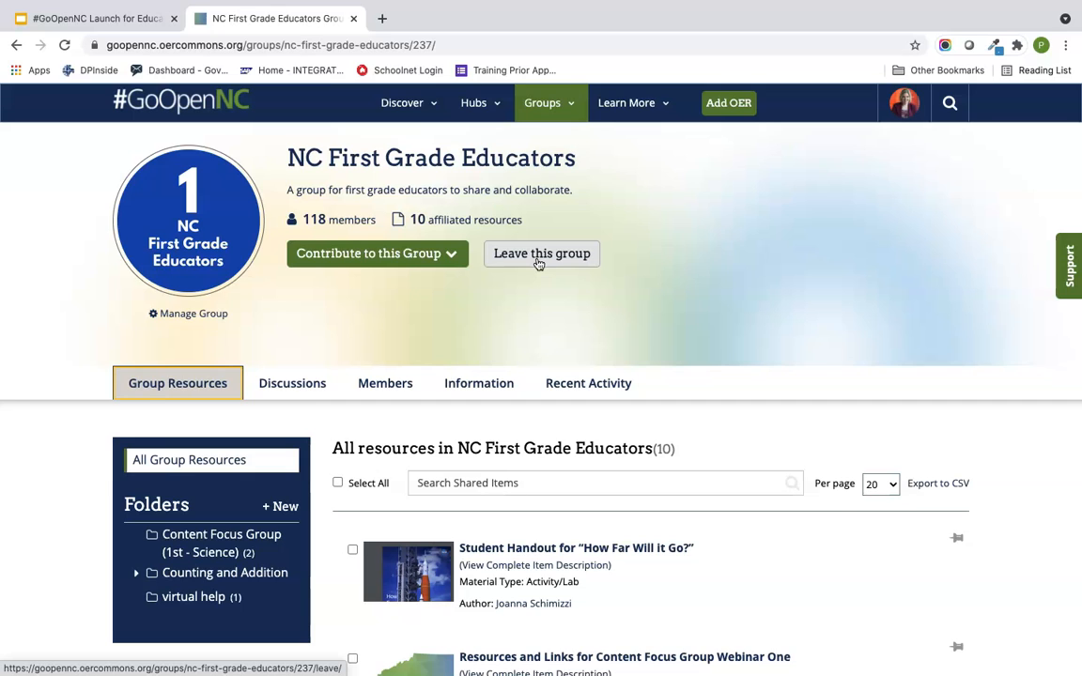
{"action": "left_click", "coordinate": [569, 105]}
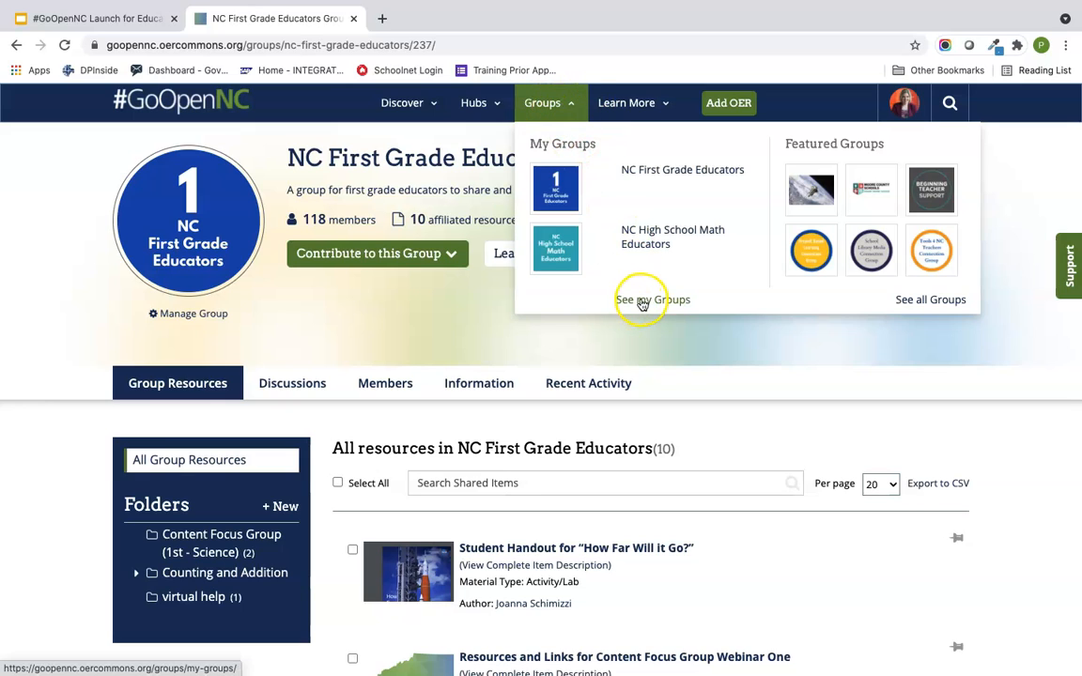
{"action": "left_click", "coordinate": [904, 105]}
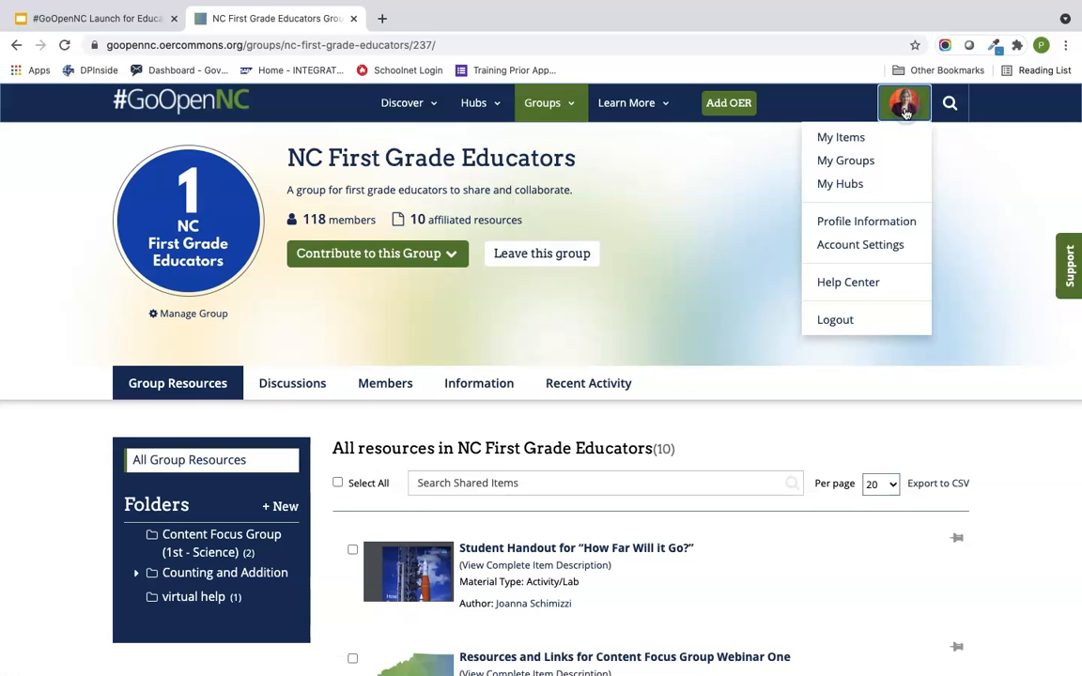
{"action": "left_click", "coordinate": [864, 165]}
{"action": "scroll", "coordinate": [733, 394], "scroll_direction": "down", "scroll_amount": 3}
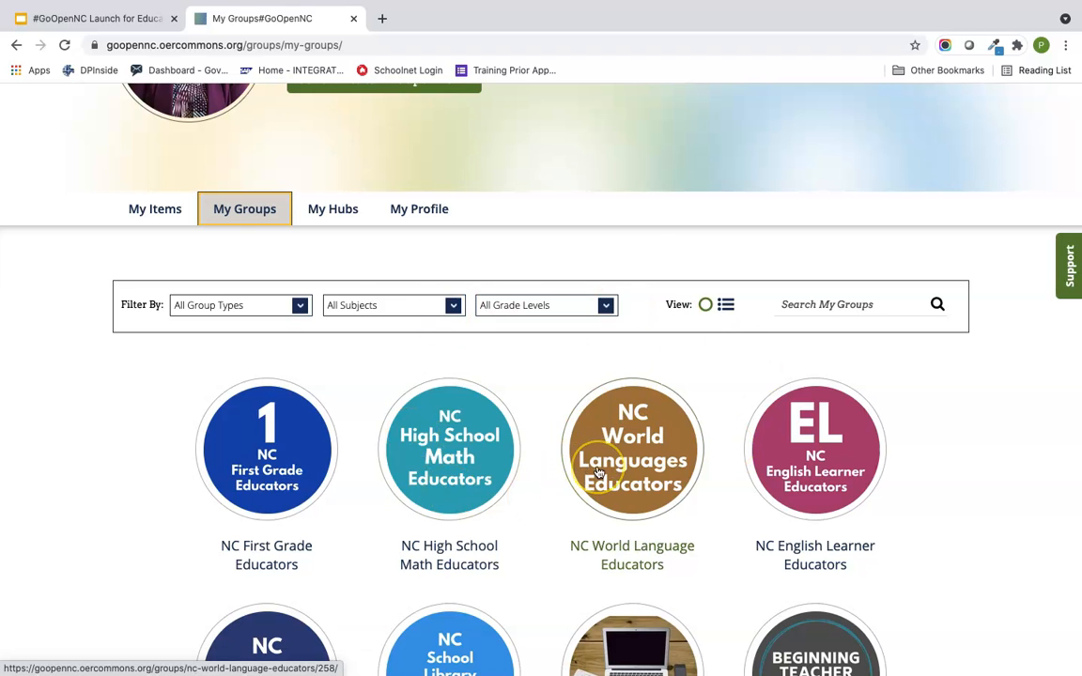
{"action": "scroll", "coordinate": [598, 473], "scroll_direction": "up", "scroll_amount": 4}
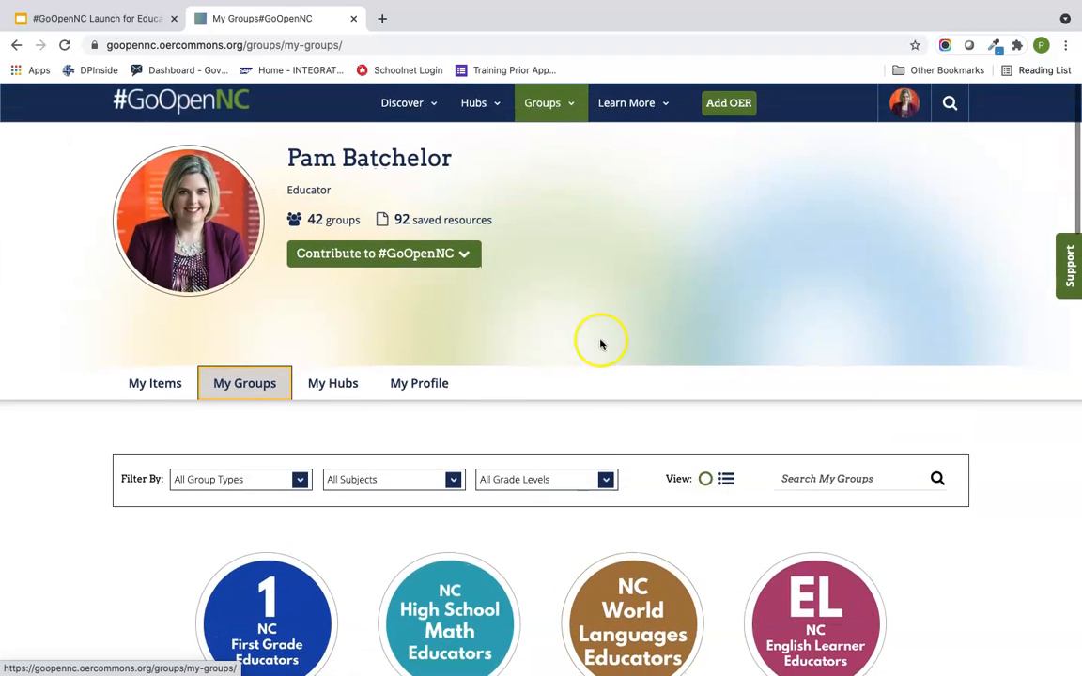
Step: Start a new group from the list of all #GoOpenNC groups, naming it "Sample High School Group" with the General type
{"action": "left_click", "coordinate": [552, 103]}
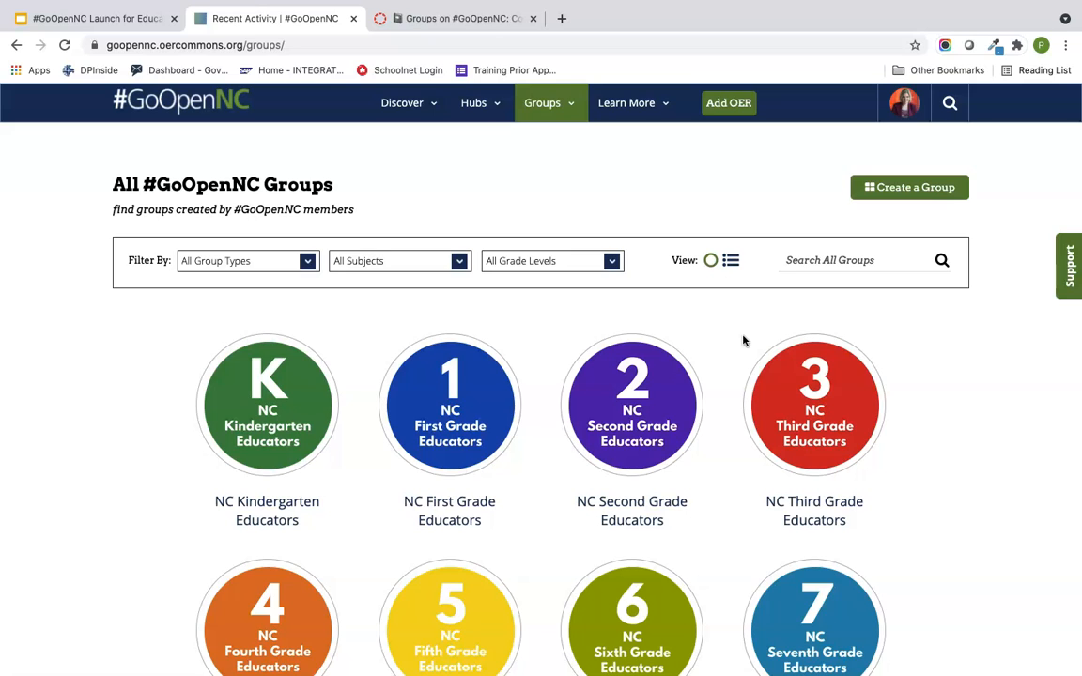
{"action": "left_click", "coordinate": [888, 195]}
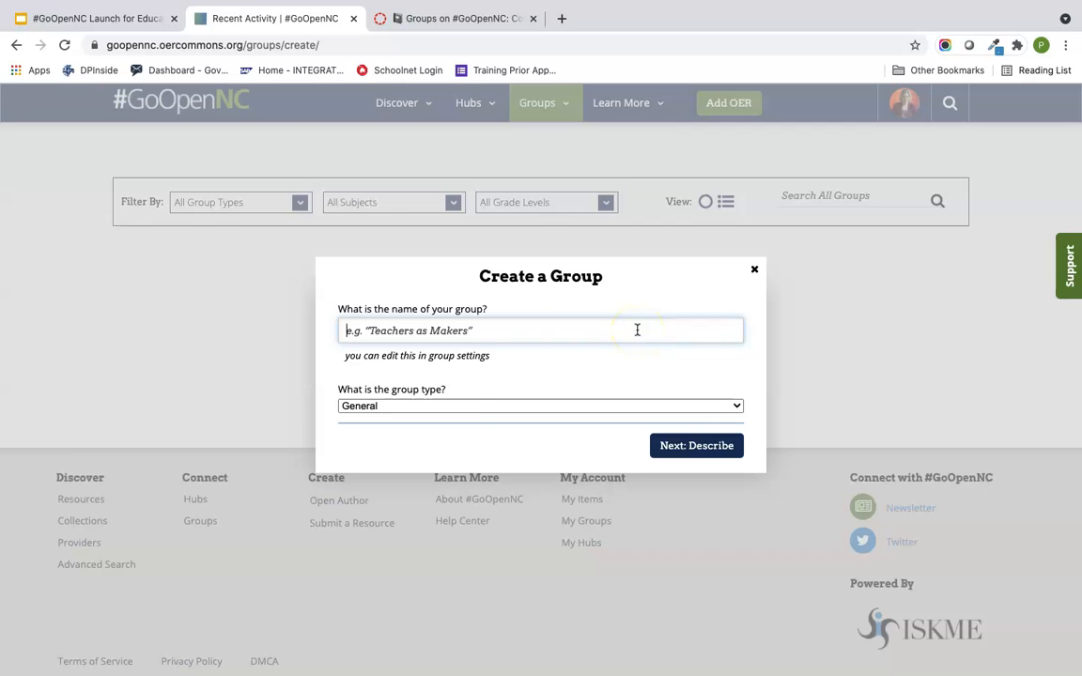
{"action": "type", "text": "Sample"}
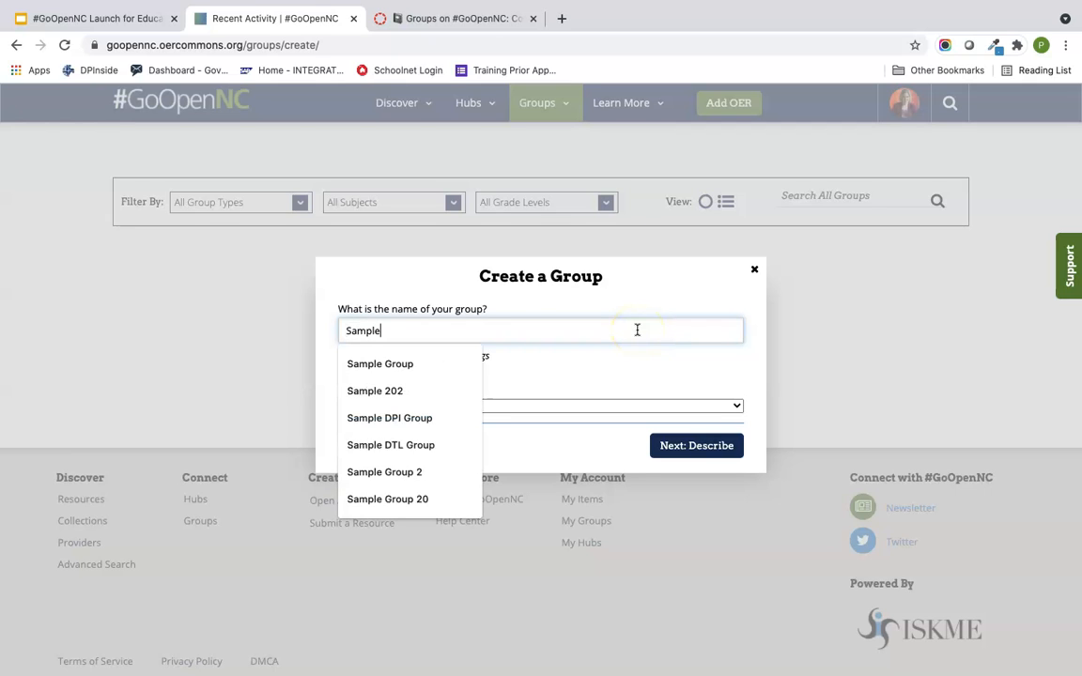
{"action": "type", "text": " High School Group"}
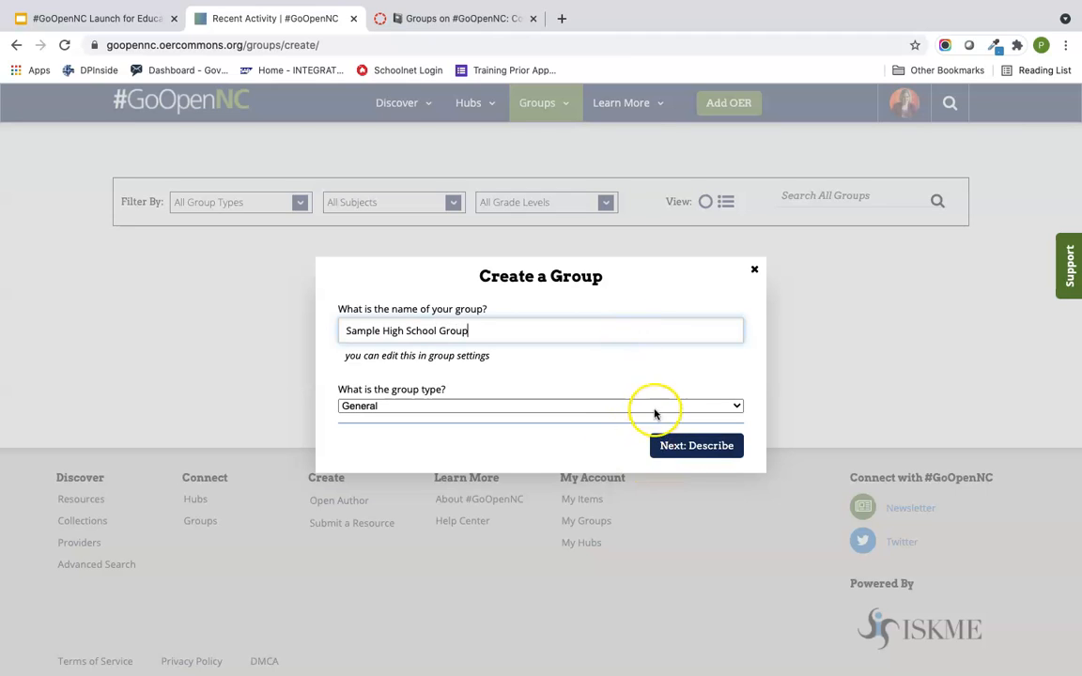
{"action": "left_click", "coordinate": [697, 448]}
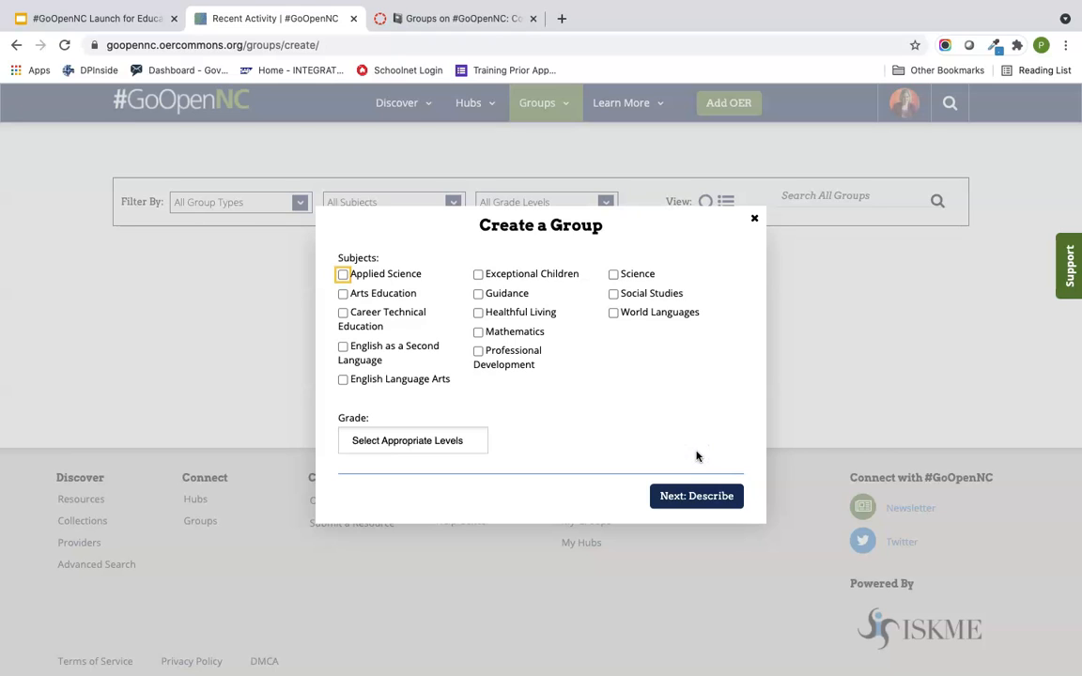
Step: Assign Mathematics as the only subject of the new group
{"action": "left_click", "coordinate": [478, 353]}
{"action": "left_click", "coordinate": [478, 352]}
{"action": "left_click", "coordinate": [480, 334]}
Step: Set the new group's grade levels to Grade 9, Grade 10, Grade 11 and Grade 12, and continue to the description
{"action": "left_click", "coordinate": [458, 443]}
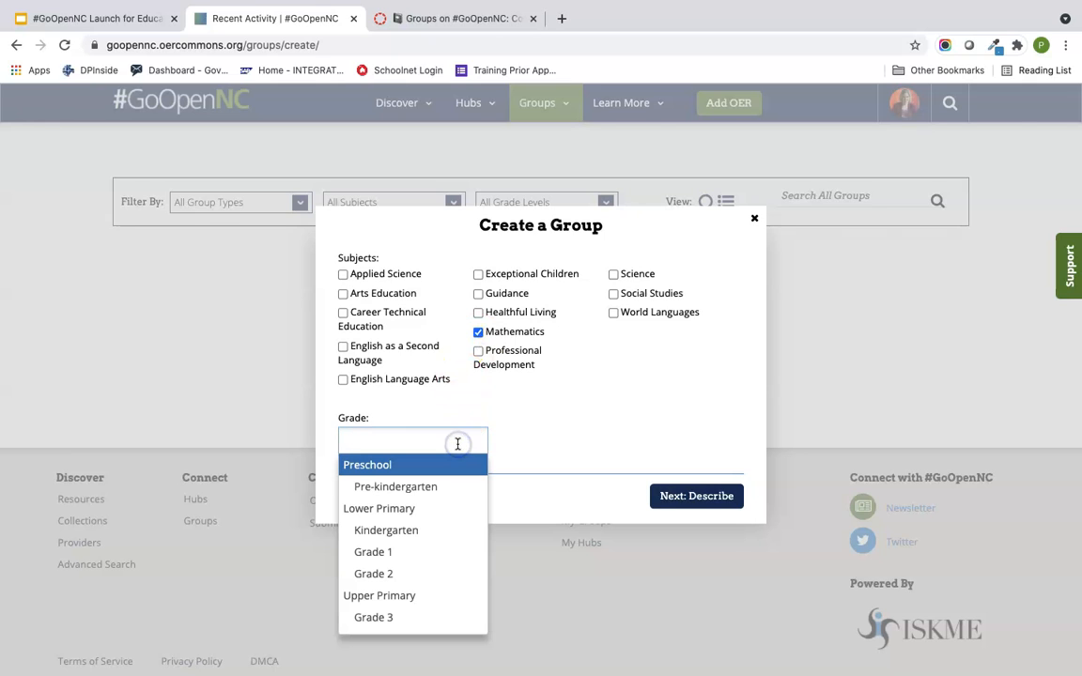
{"action": "type", "text": "9"}
{"action": "left_click", "coordinate": [454, 464]}
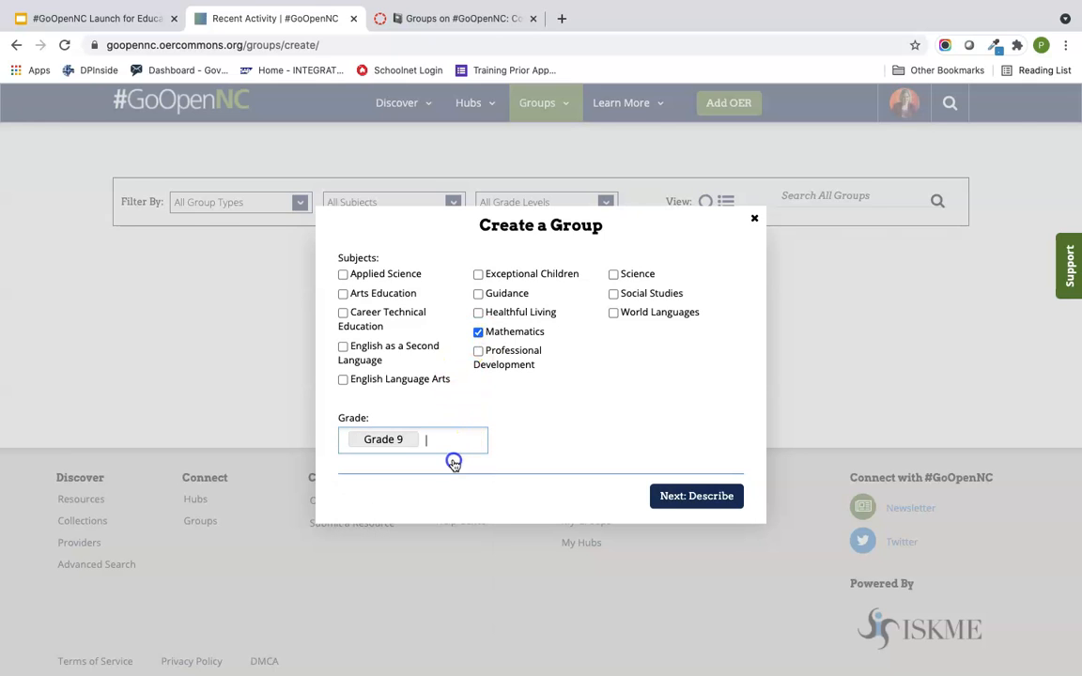
{"action": "type", "text": "10"}
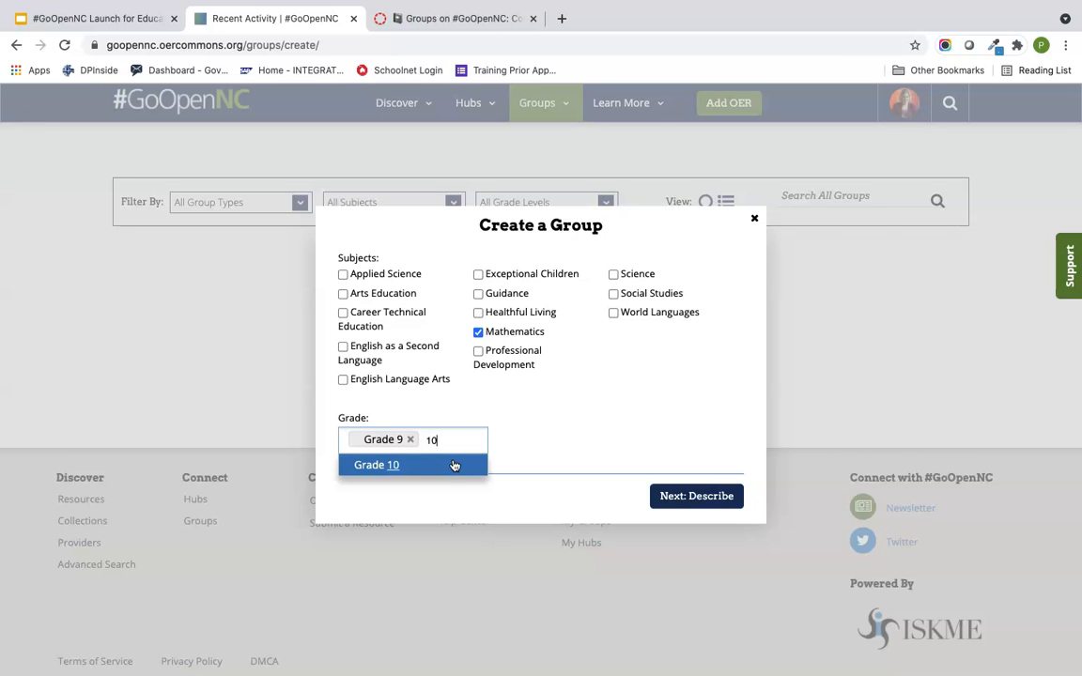
{"action": "left_click", "coordinate": [454, 465]}
{"action": "type", "text": "1"}
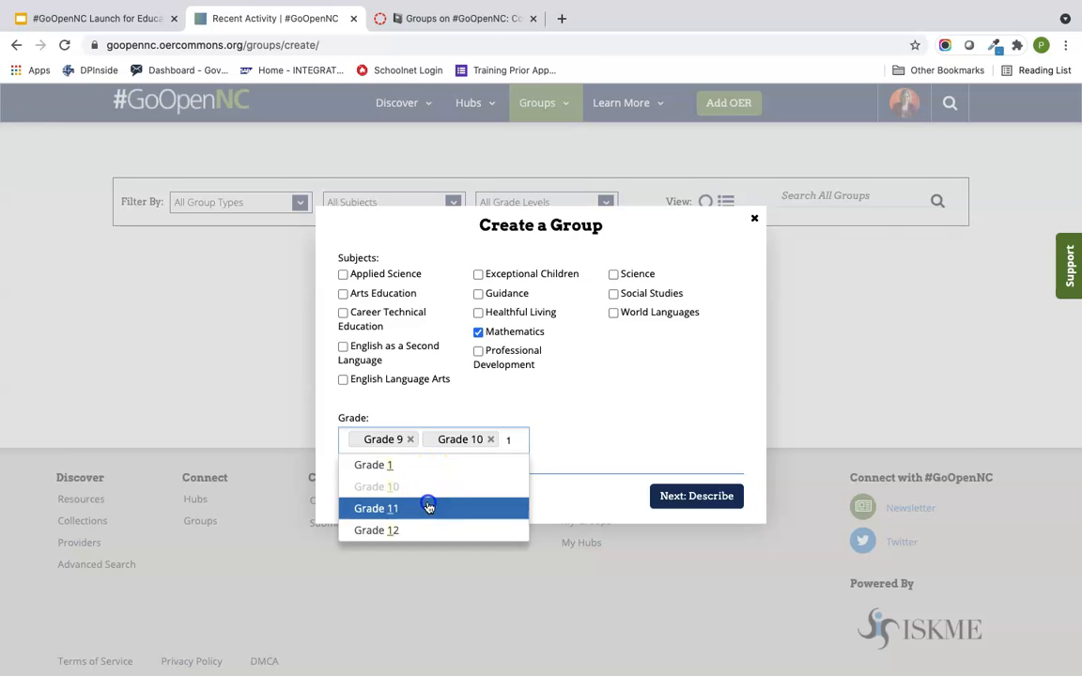
{"action": "left_click", "coordinate": [428, 508]}
{"action": "type", "text": "1"}
{"action": "left_click", "coordinate": [421, 533]}
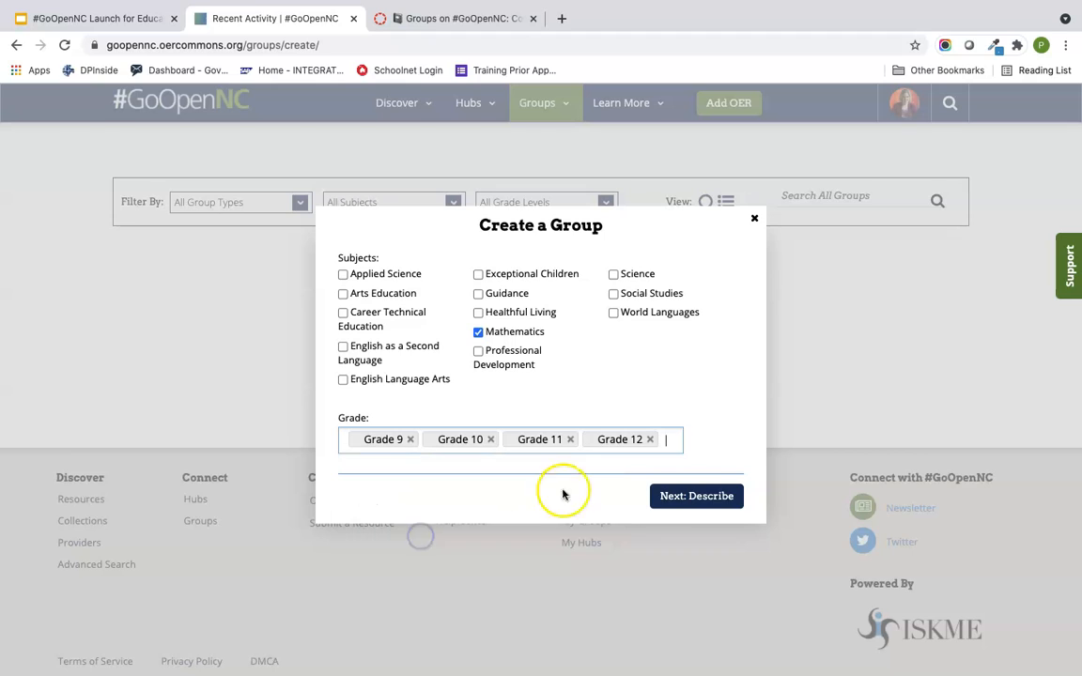
{"action": "left_click", "coordinate": [683, 501]}
Step: Describe the group as "Sample high school math group." and continue to its permissions
{"action": "left_click", "coordinate": [517, 324]}
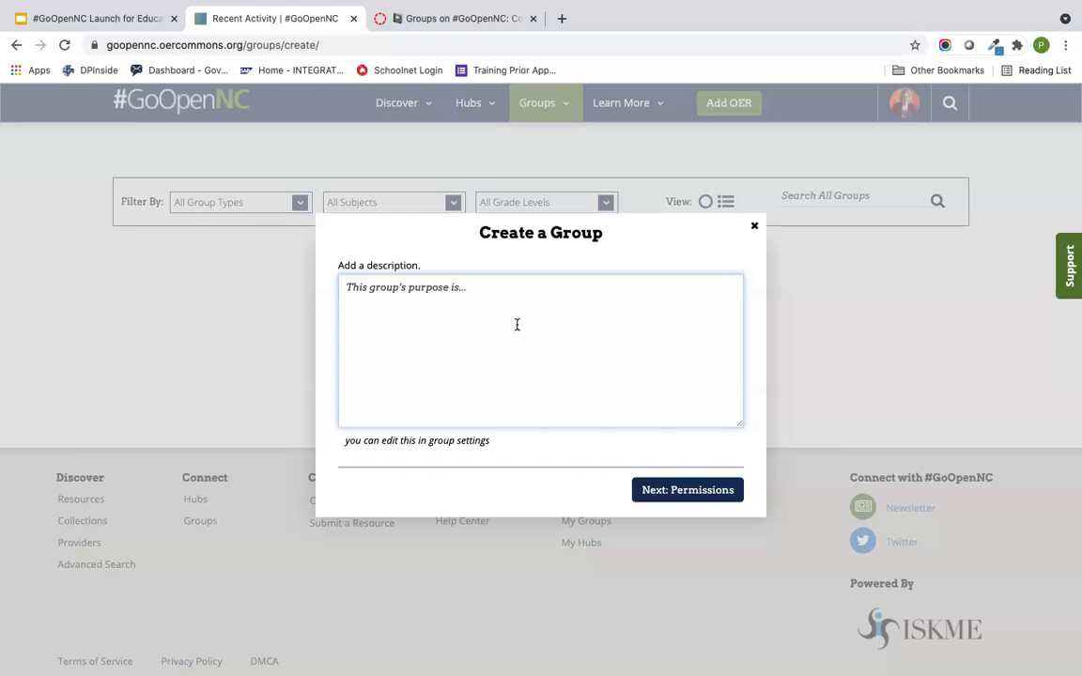
{"action": "type", "text": "Sample high school math group."}
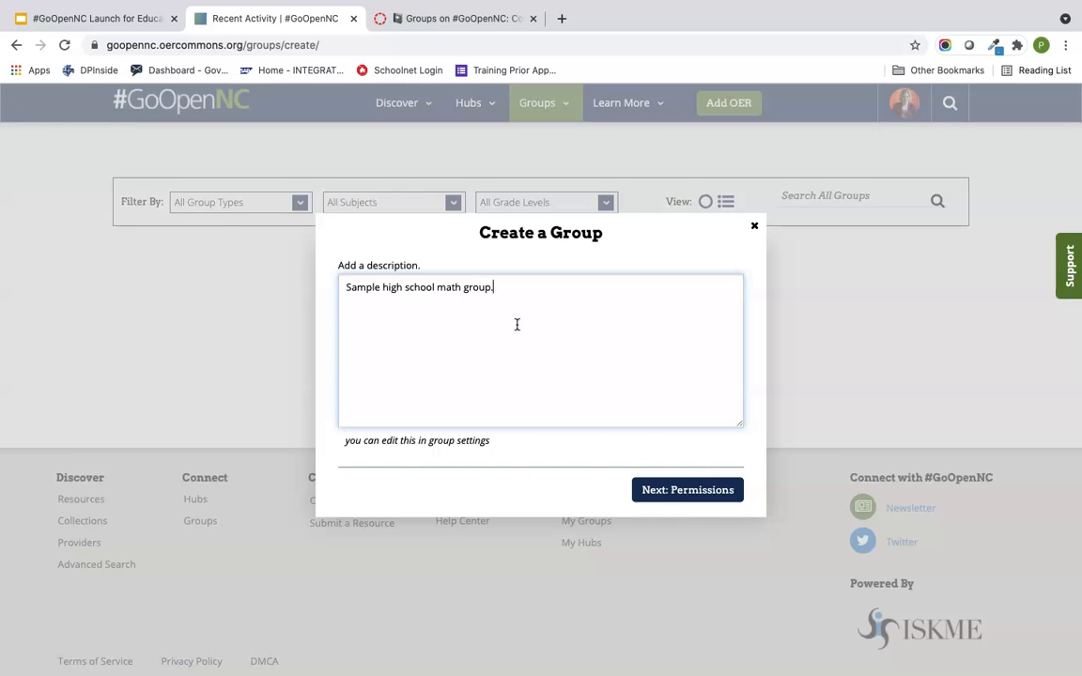
{"action": "left_click", "coordinate": [685, 489]}
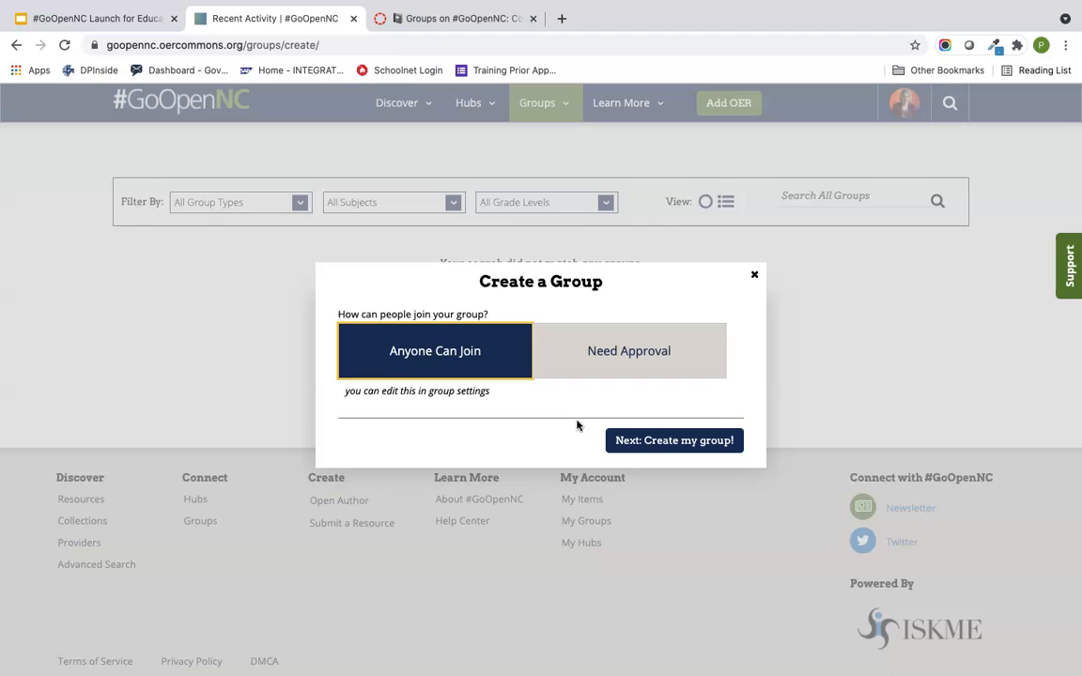
Step: Require approval for people joining the group and create it
{"action": "left_click", "coordinate": [540, 360]}
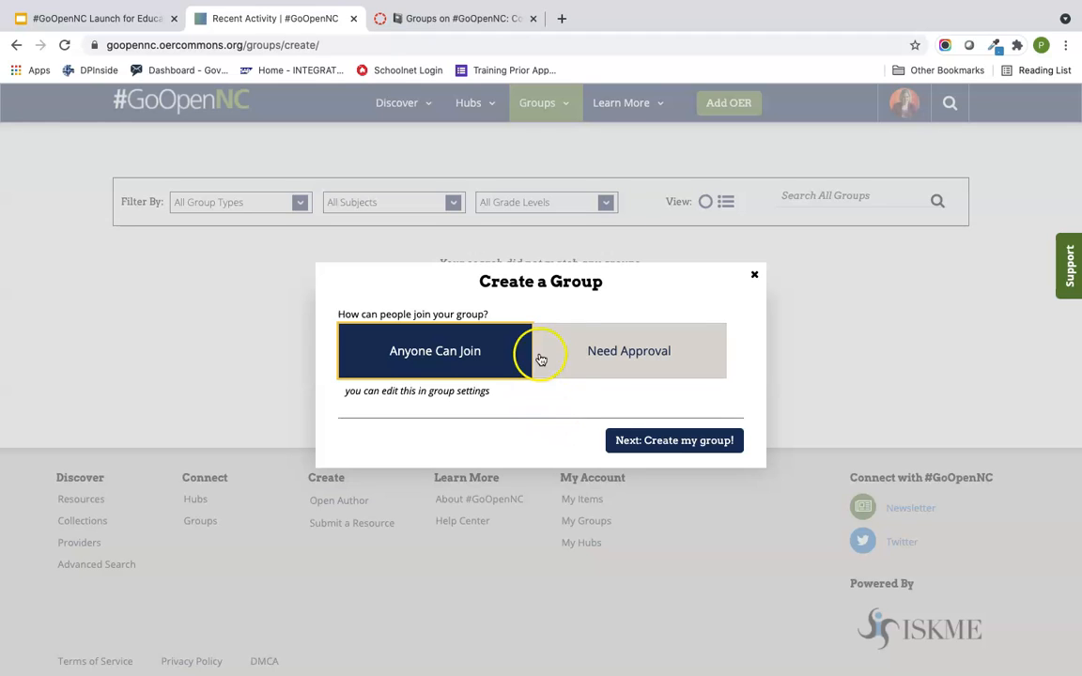
{"action": "left_click", "coordinate": [607, 360]}
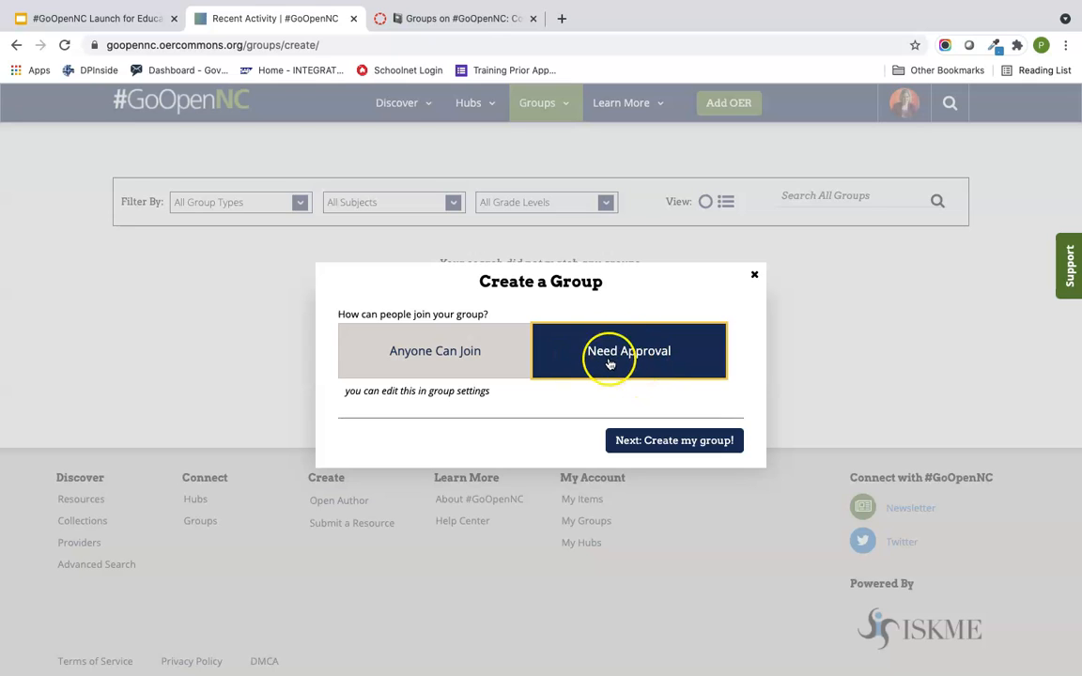
{"action": "left_click", "coordinate": [660, 441]}
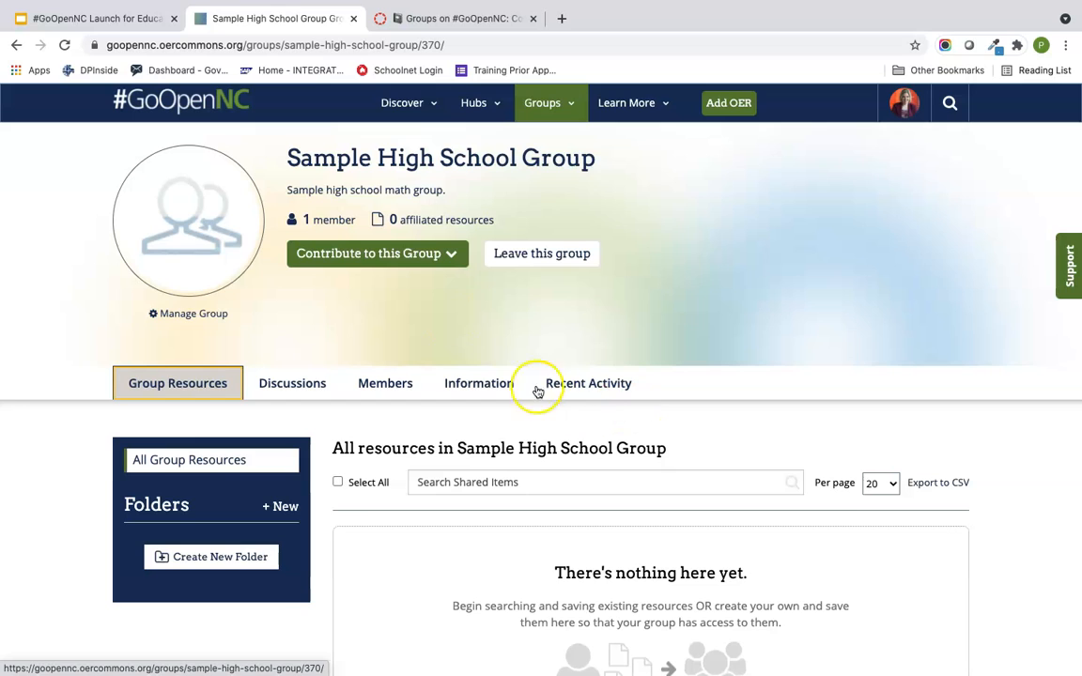
Step: Open the Sample High School Group's management settings and review its profile information, profile image and administrator options
{"action": "left_click", "coordinate": [188, 316]}
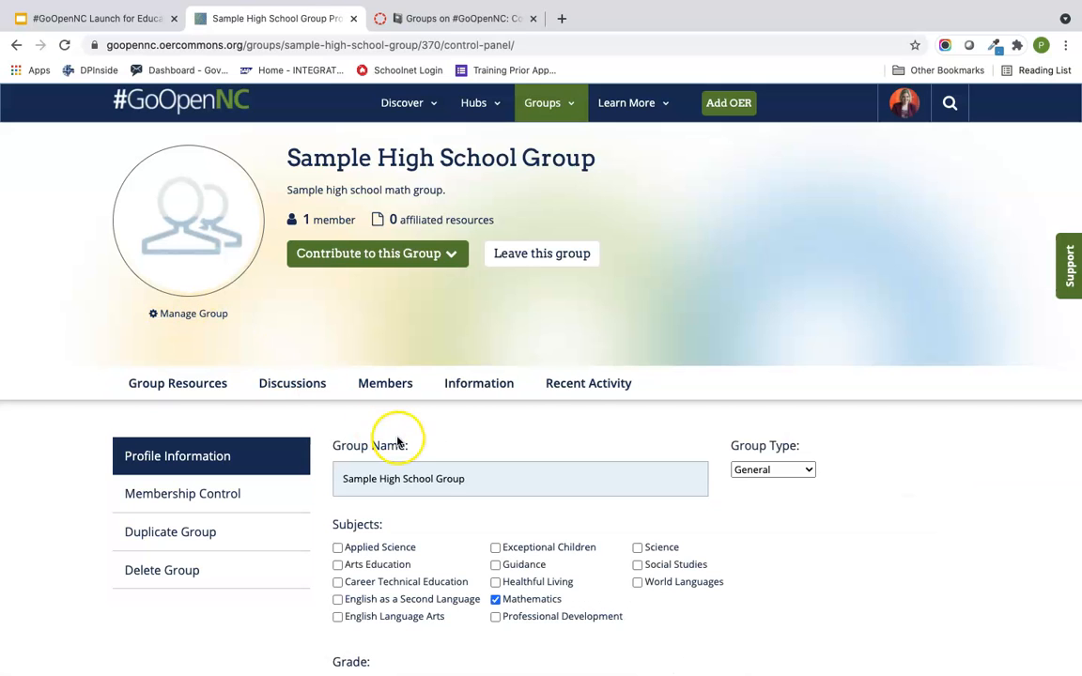
{"action": "scroll", "coordinate": [467, 434], "scroll_direction": "down", "scroll_amount": 2}
{"action": "scroll", "coordinate": [467, 434], "scroll_direction": "down", "scroll_amount": 1}
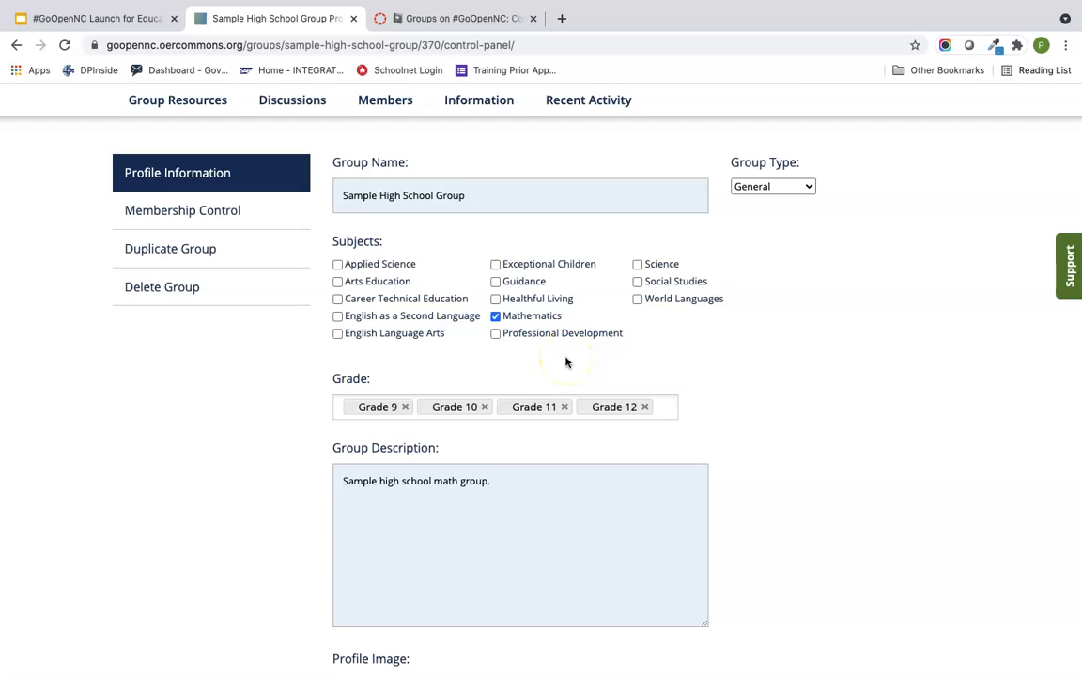
{"action": "scroll", "coordinate": [567, 379], "scroll_direction": "down", "scroll_amount": 3}
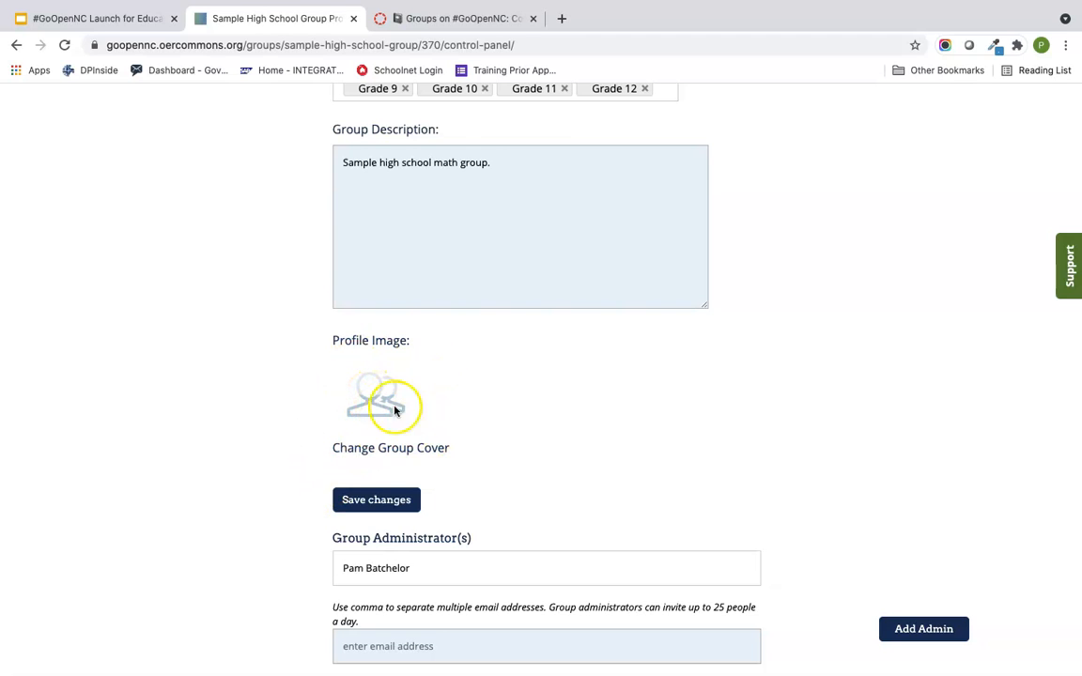
{"action": "scroll", "coordinate": [428, 399], "scroll_direction": "down", "scroll_amount": 3}
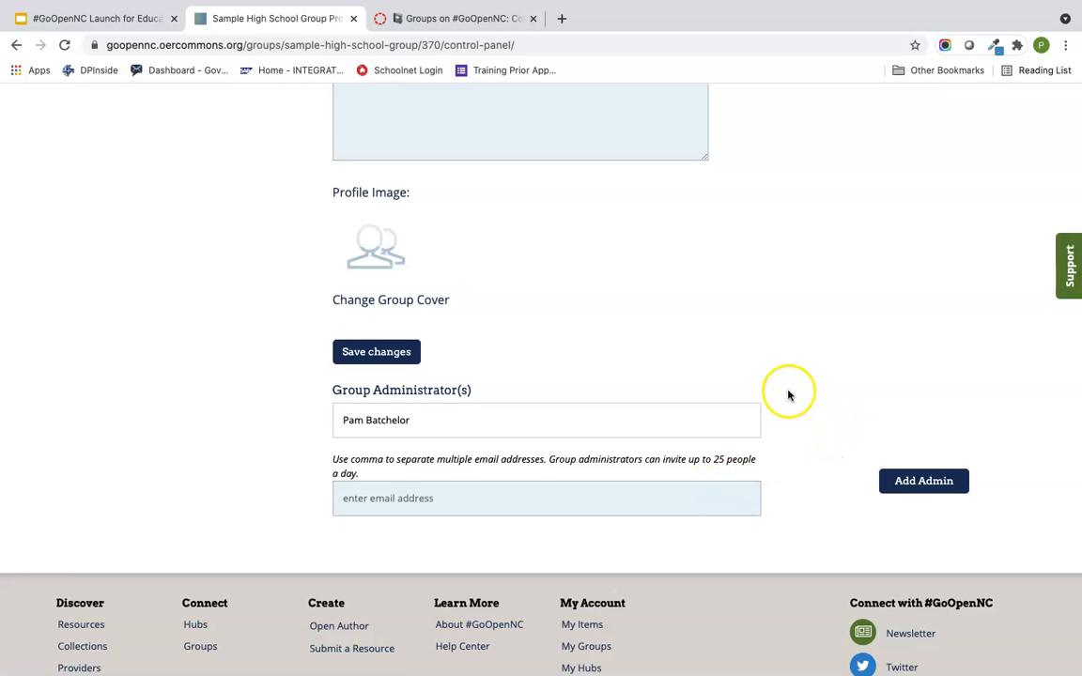
Step: Open the Sample High School Group's member list and its add-member page to review the joining approval, notification and email invitation settings
{"action": "scroll", "coordinate": [789, 378], "scroll_direction": "up", "scroll_amount": 1}
{"action": "scroll", "coordinate": [789, 377], "scroll_direction": "up", "scroll_amount": 10}
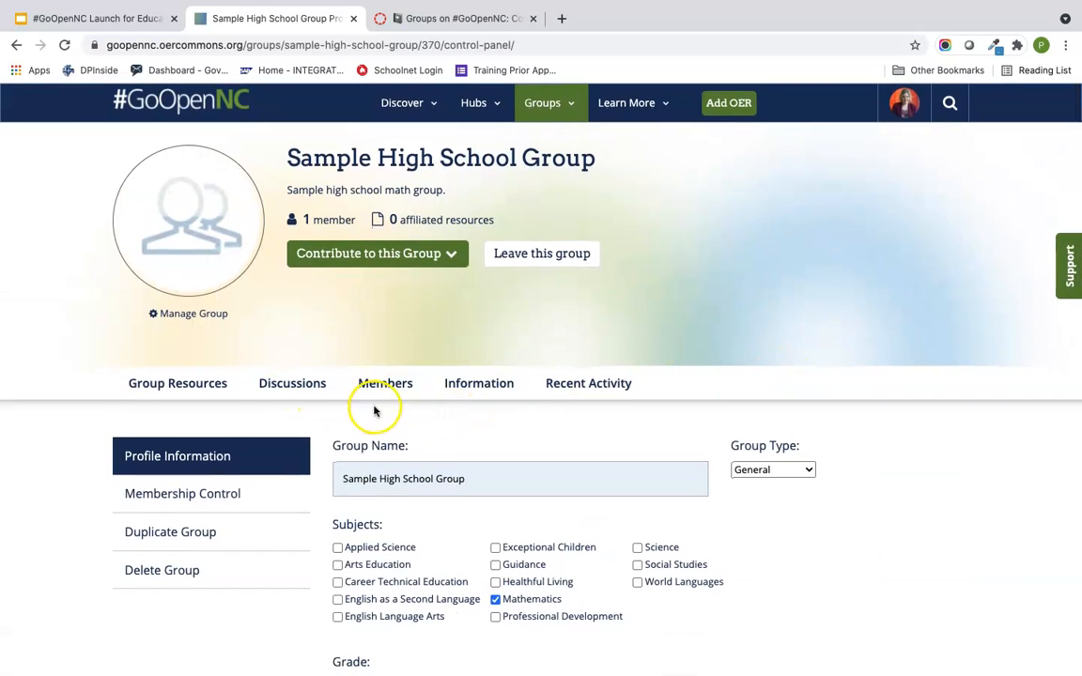
{"action": "left_click", "coordinate": [408, 387]}
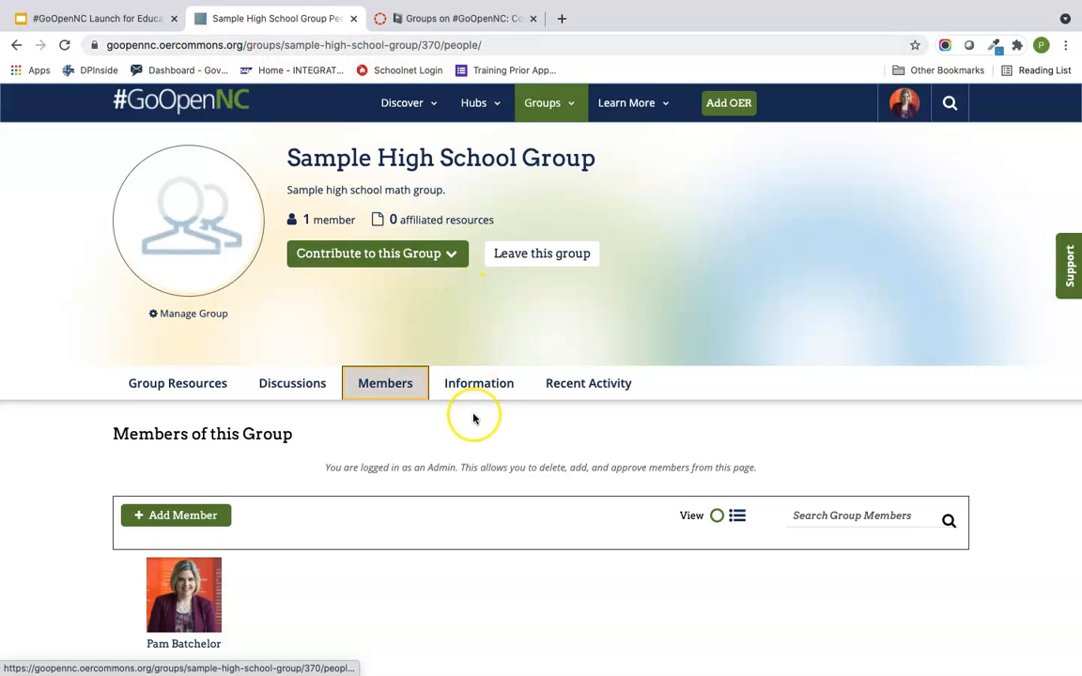
{"action": "left_click", "coordinate": [207, 517]}
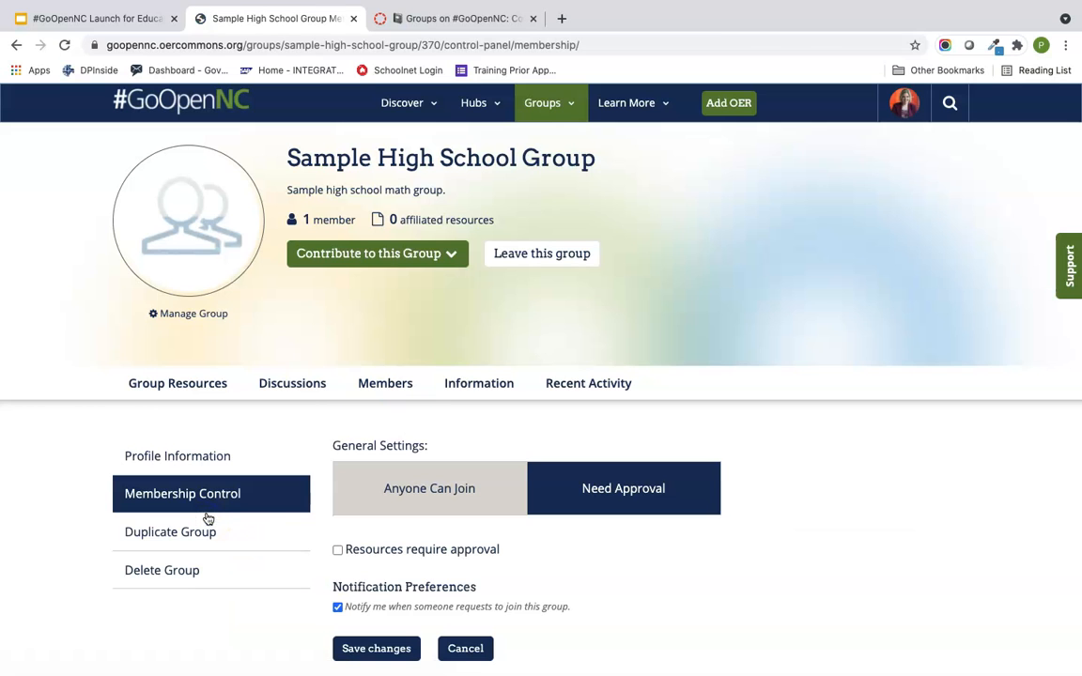
{"action": "scroll", "coordinate": [435, 527], "scroll_direction": "down", "scroll_amount": 3}
{"action": "scroll", "coordinate": [435, 531], "scroll_direction": "down", "scroll_amount": 3}
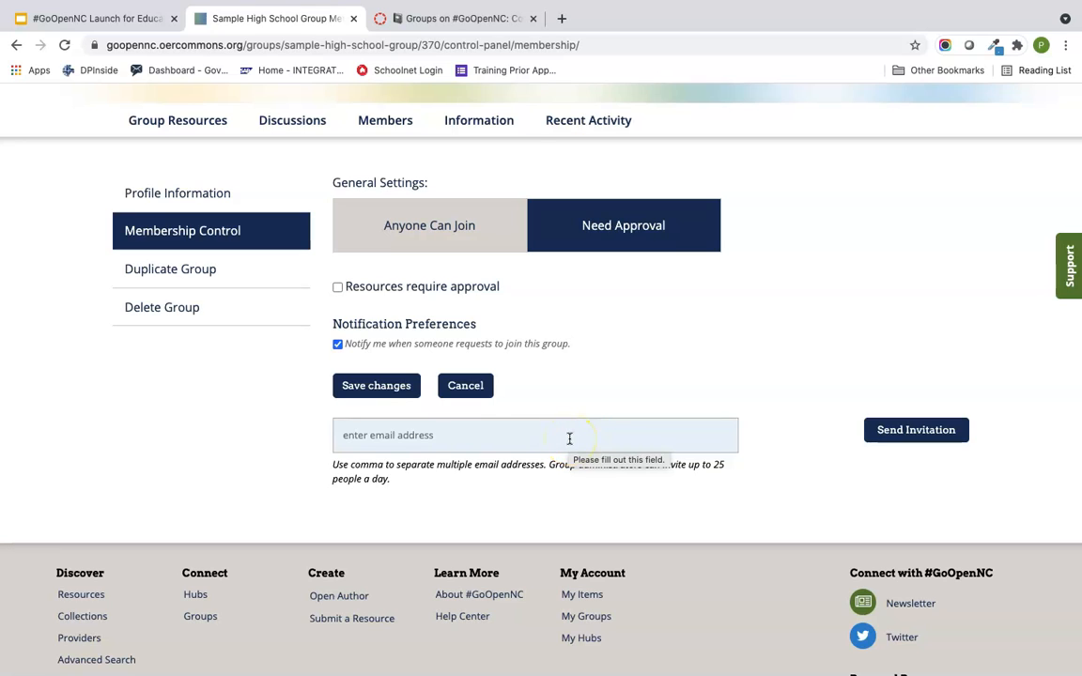
{"action": "left_click", "coordinate": [597, 508]}
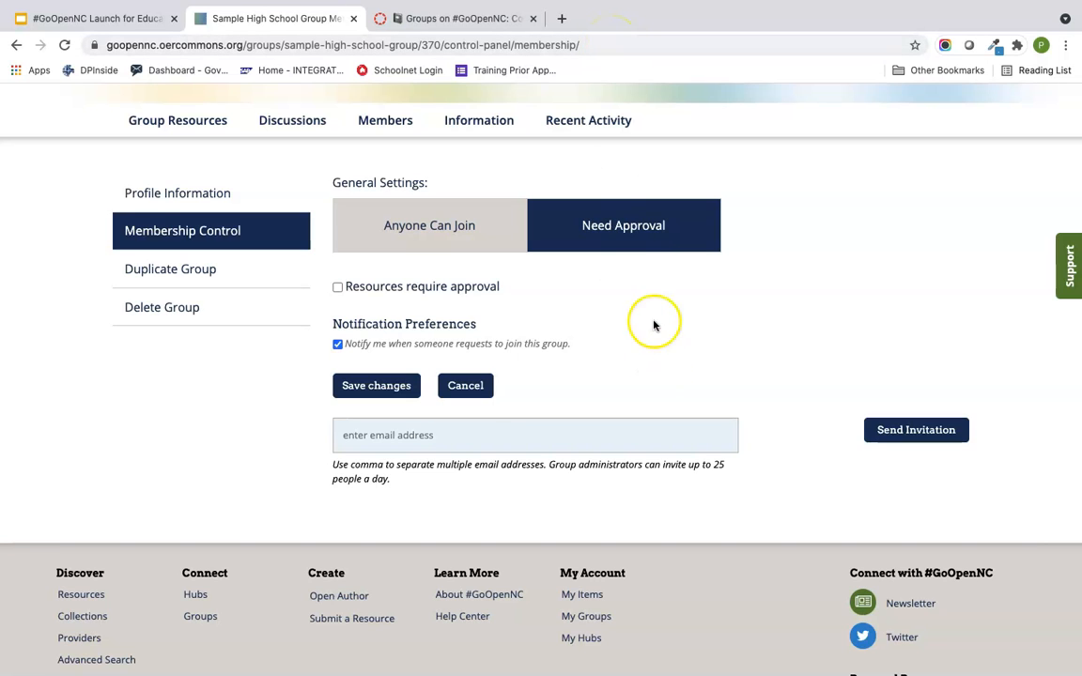
Step: Return to the group's member list and review how members are managed there and in the membership control settings
{"action": "scroll", "coordinate": [693, 338], "scroll_direction": "up", "scroll_amount": 5}
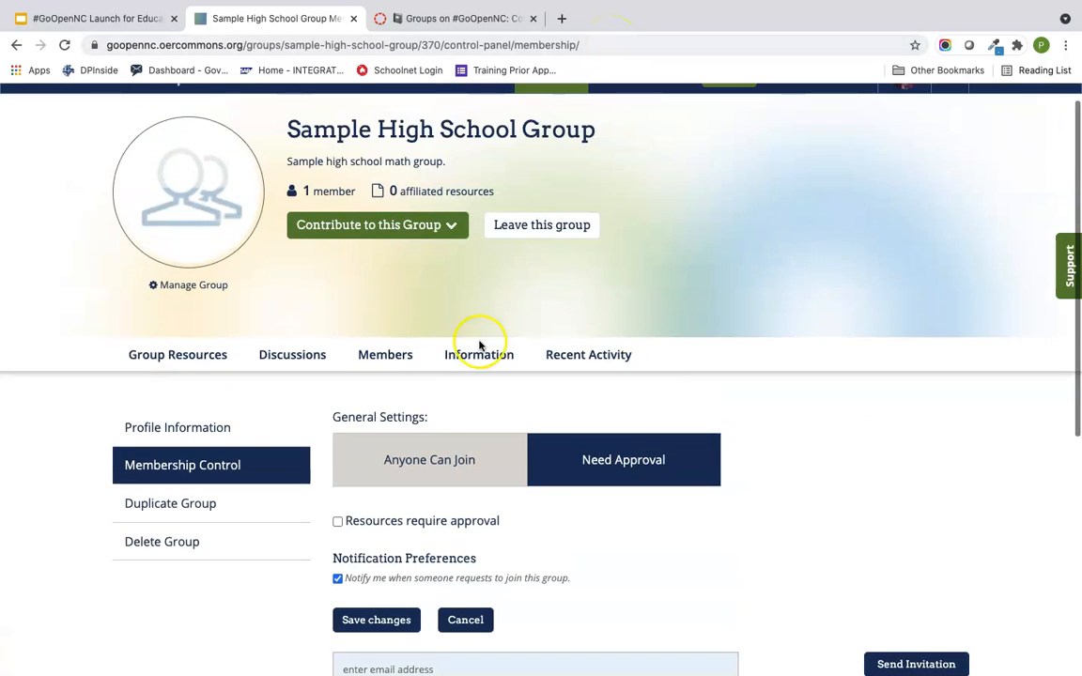
{"action": "left_click", "coordinate": [383, 361]}
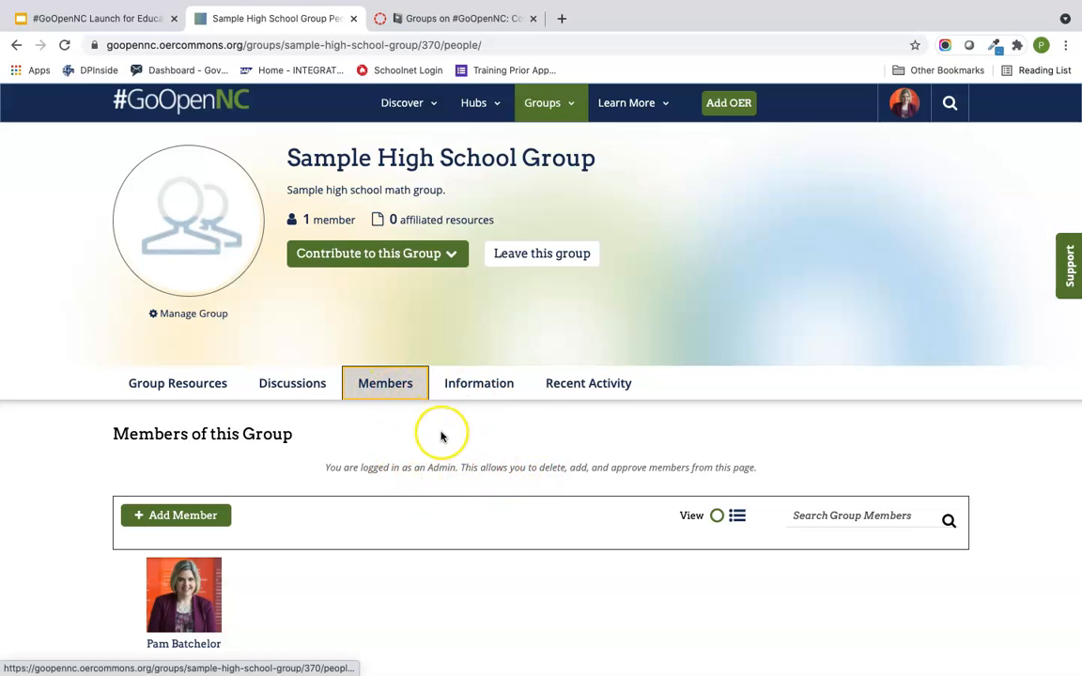
{"action": "scroll", "coordinate": [442, 436], "scroll_direction": "down", "scroll_amount": 2}
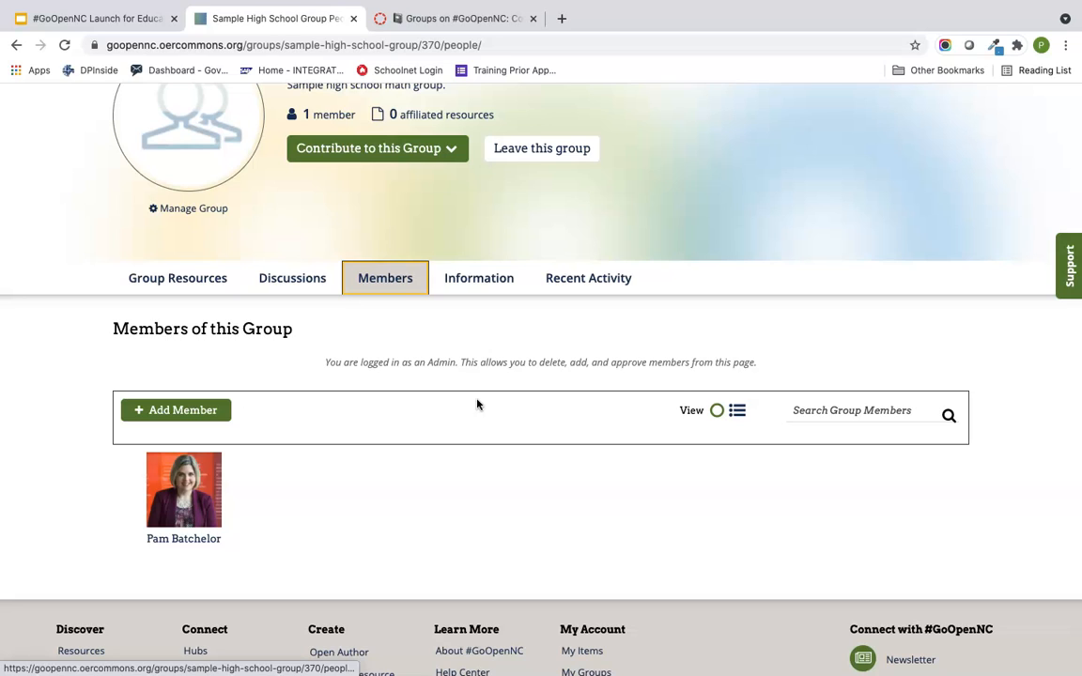
{"action": "left_click", "coordinate": [196, 207]}
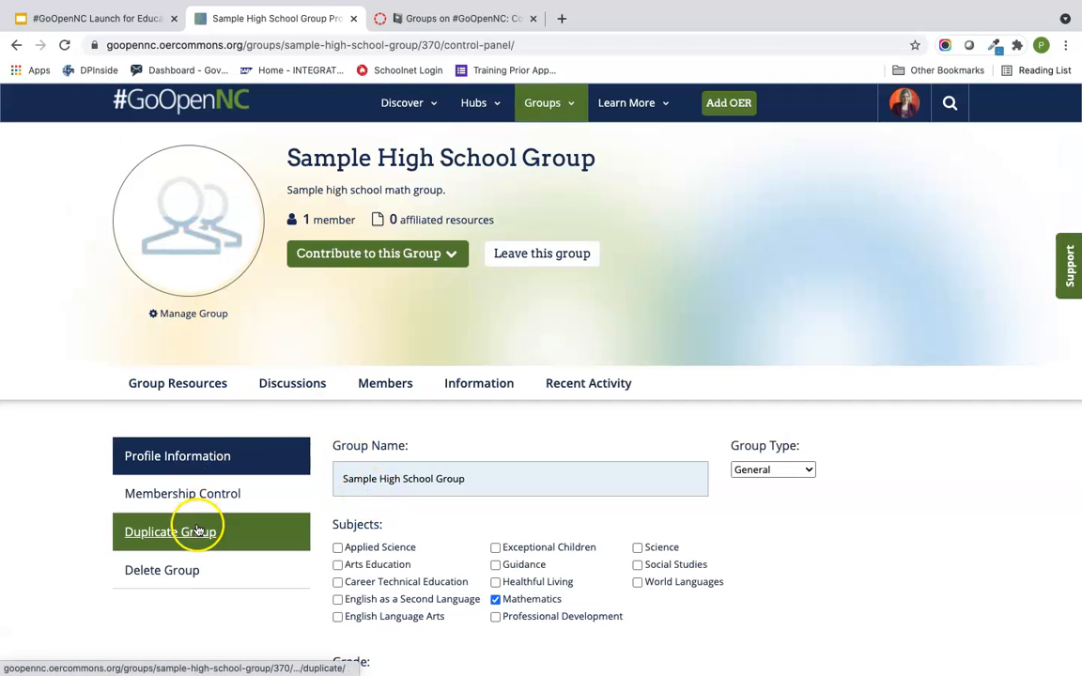
{"action": "left_click", "coordinate": [201, 489]}
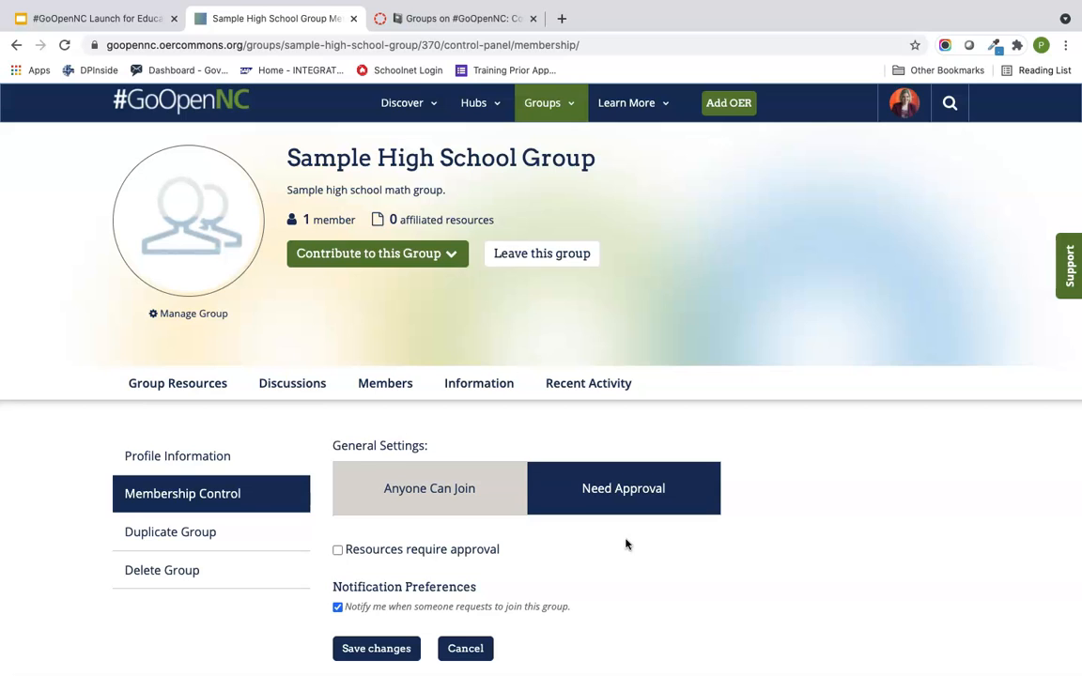
{"action": "scroll", "coordinate": [626, 547], "scroll_direction": "down", "scroll_amount": 3}
{"action": "scroll", "coordinate": [627, 545], "scroll_direction": "up", "scroll_amount": 3}
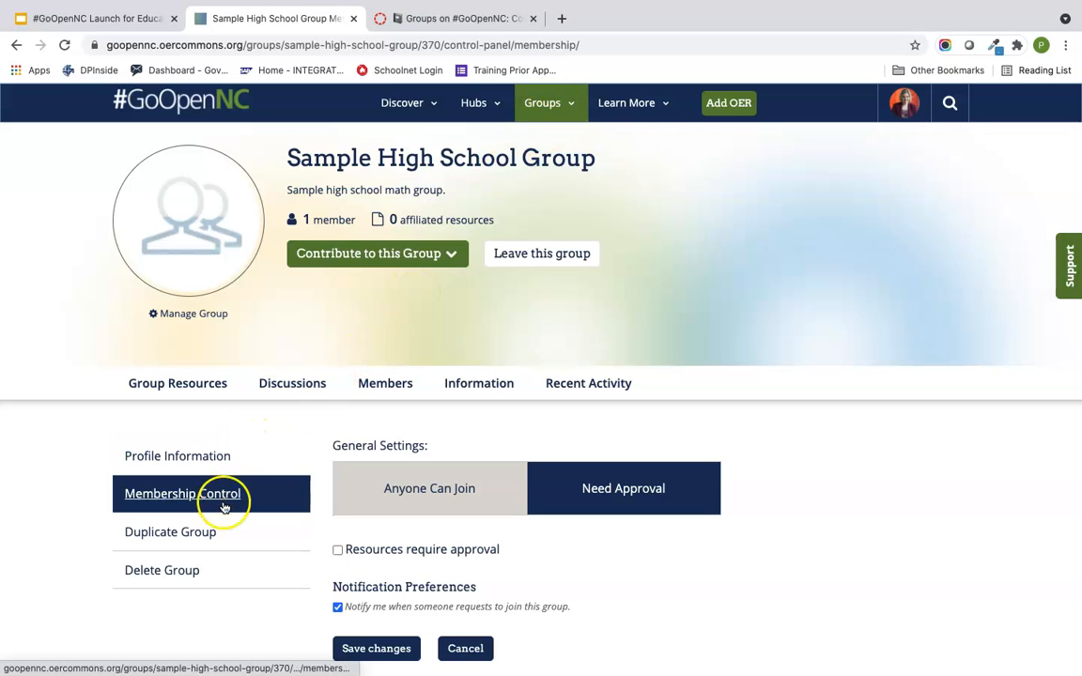
Step: Delete the Sample High School Group and confirm the deletion
{"action": "left_click", "coordinate": [200, 575]}
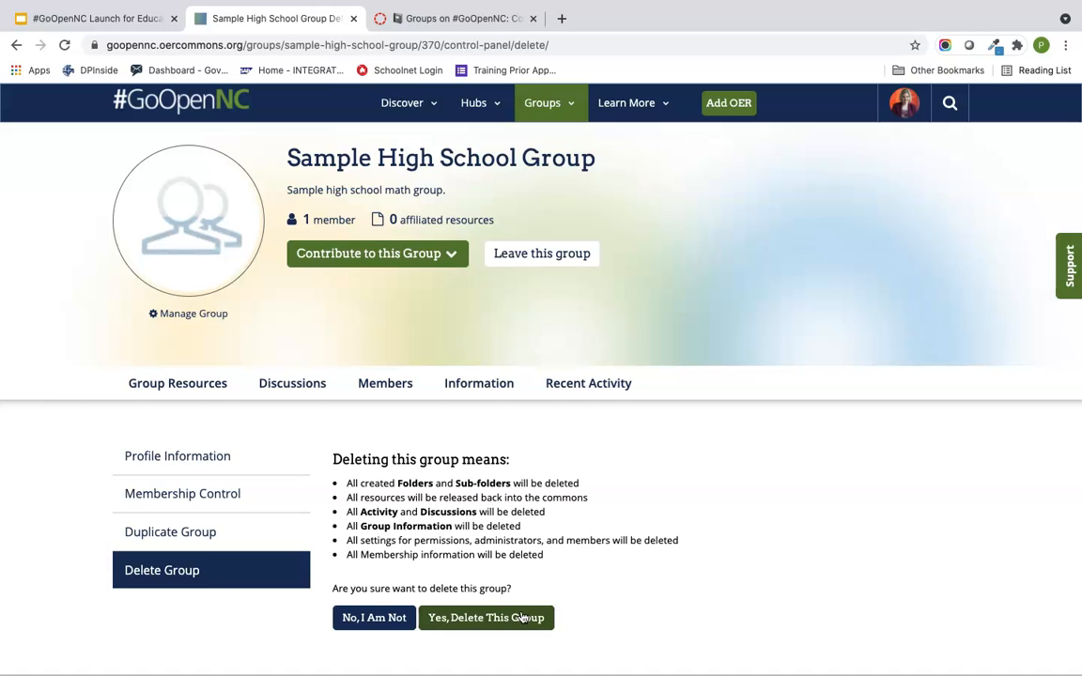
{"action": "left_click", "coordinate": [523, 617]}
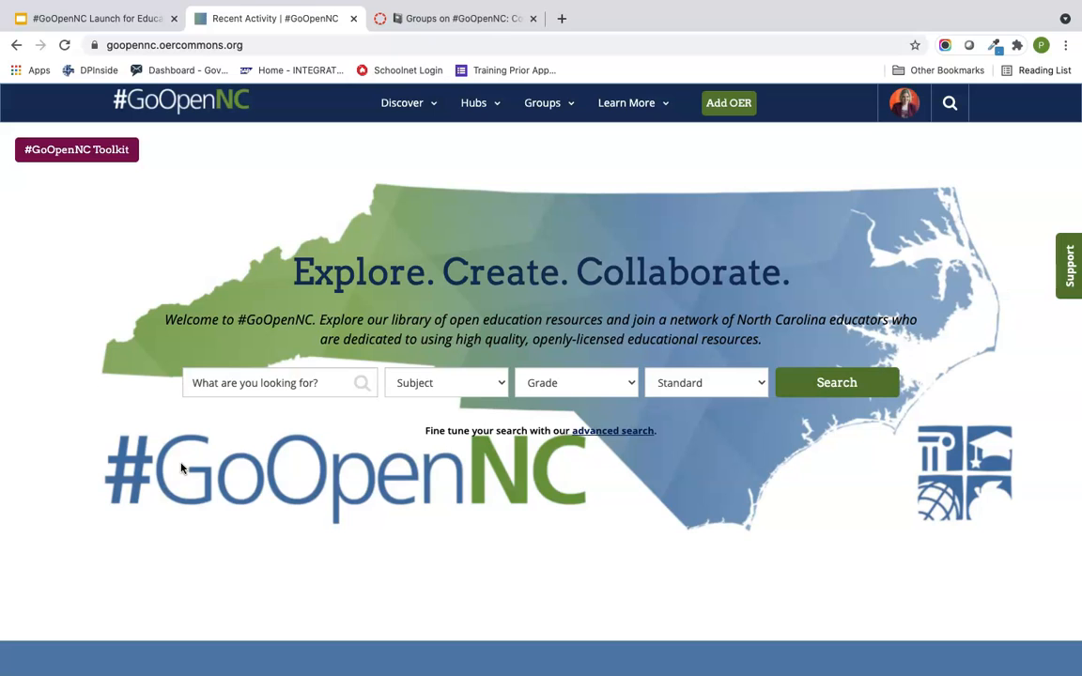
Step: Search the resource library for resources aligned to the North Carolina Math Standards
{"action": "left_click", "coordinate": [676, 387]}
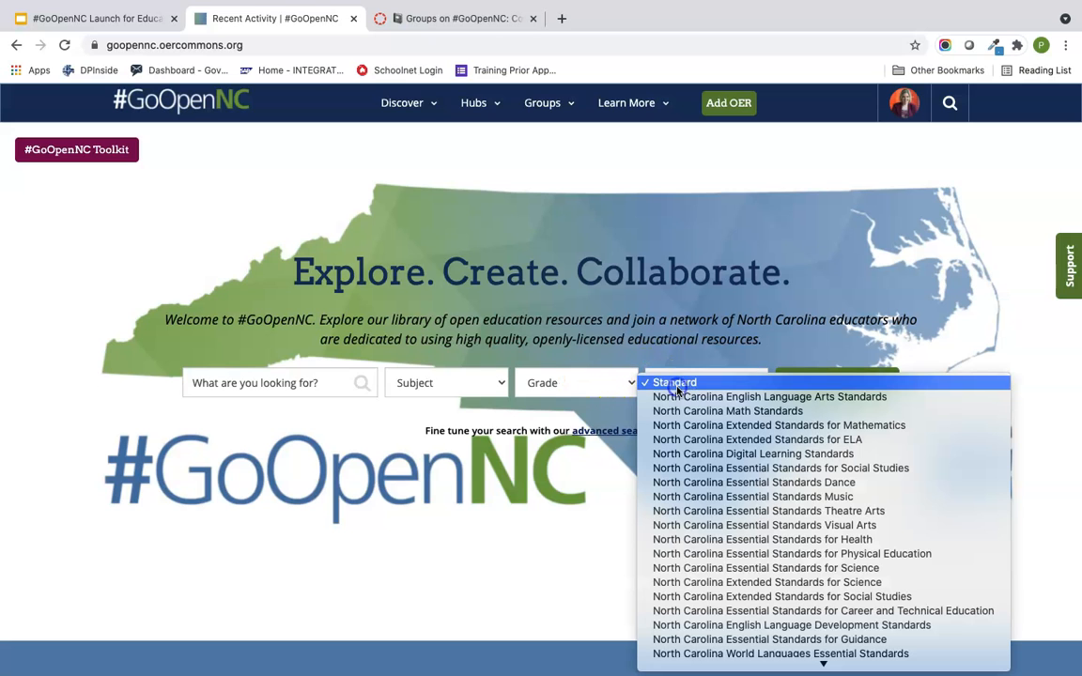
{"action": "left_click", "coordinate": [669, 410]}
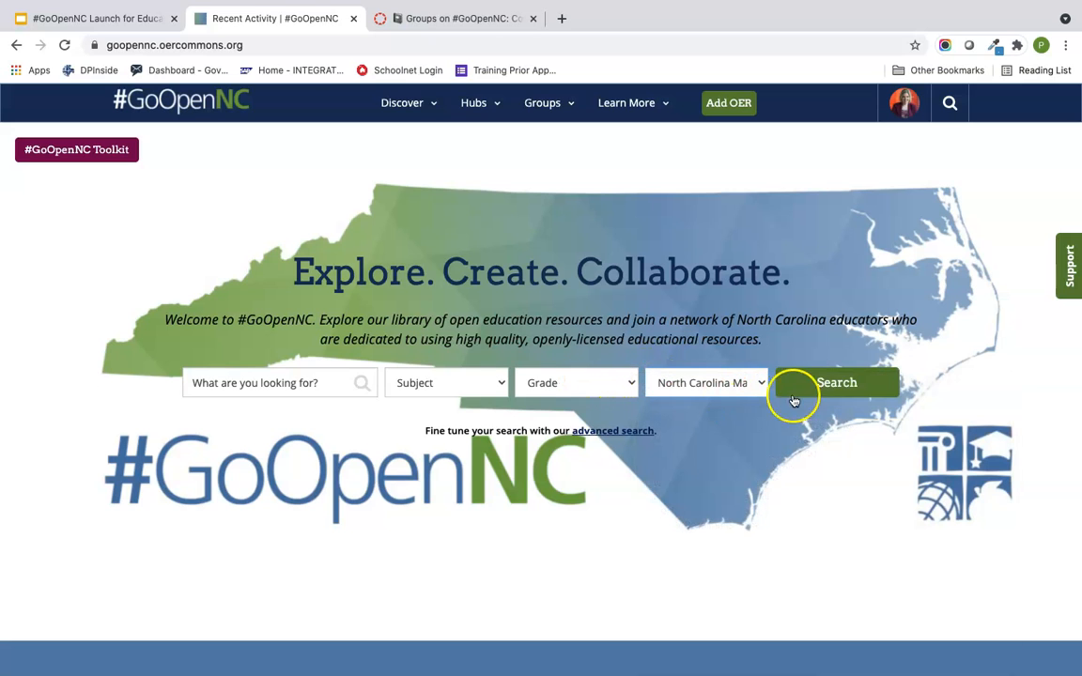
{"action": "left_click", "coordinate": [813, 392]}
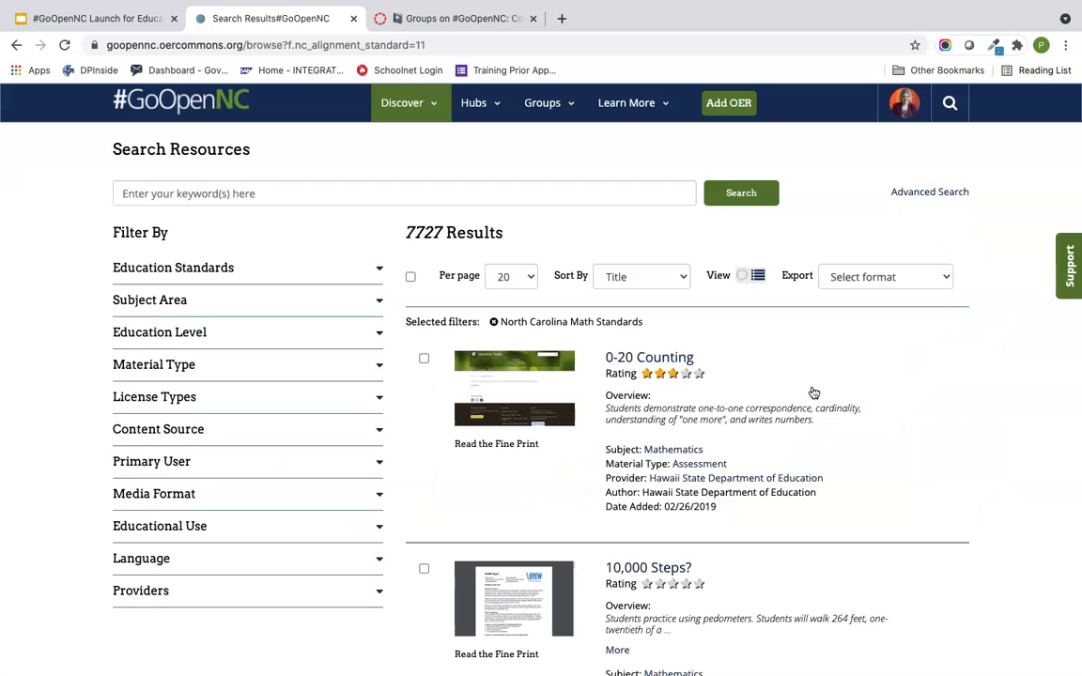
Step: Narrow the results to Grade 1, the Number and Operations in Base Ten domain and alignment tag NC.Math.1.NBT.1
{"action": "left_click", "coordinate": [310, 270]}
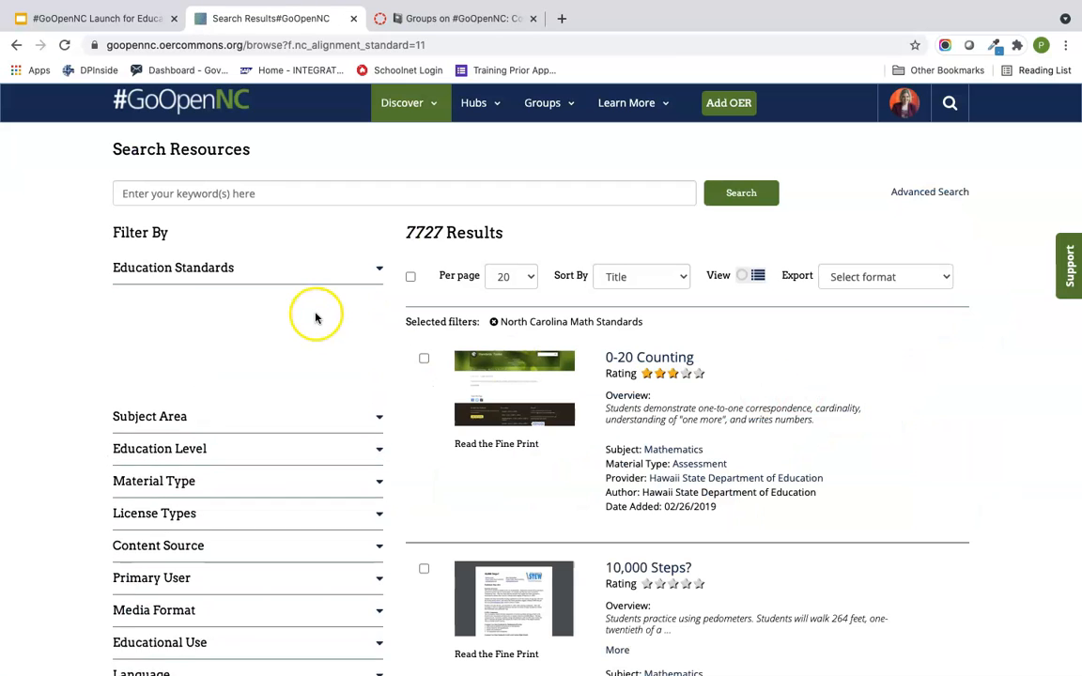
{"action": "left_click", "coordinate": [324, 375]}
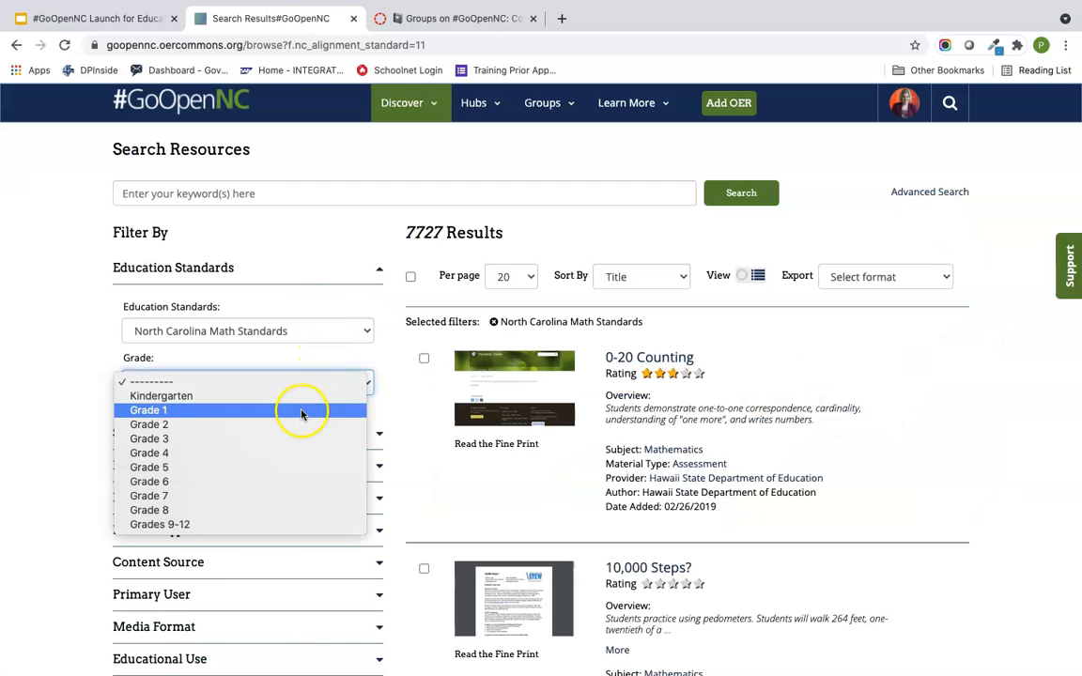
{"action": "left_click", "coordinate": [302, 410]}
{"action": "left_click", "coordinate": [301, 434]}
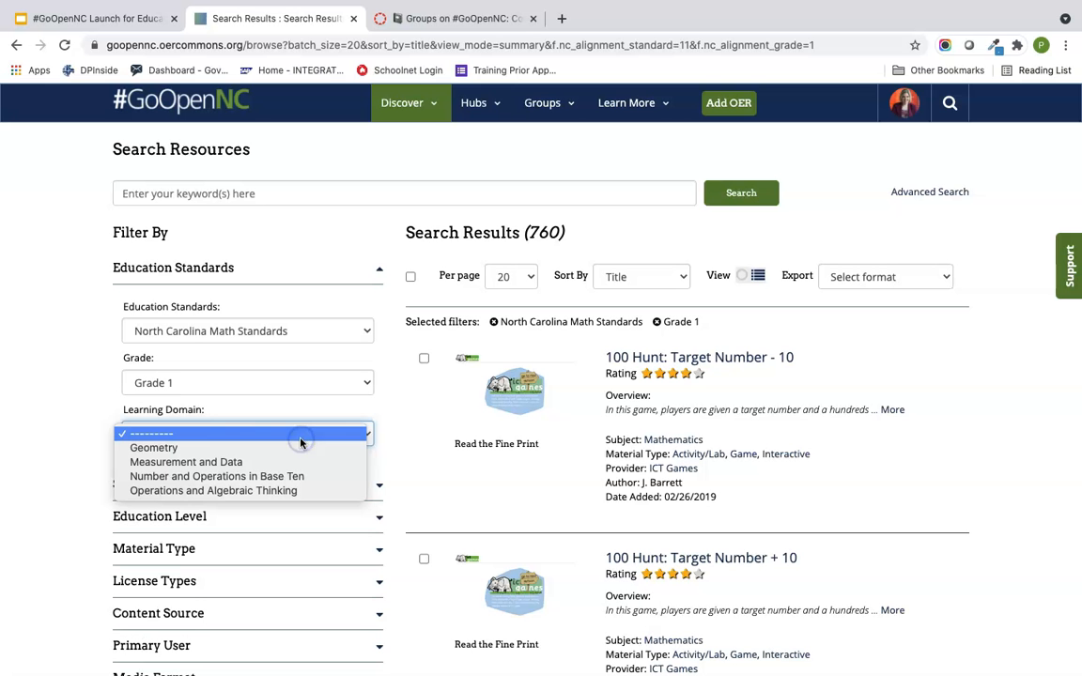
{"action": "left_click", "coordinate": [293, 478]}
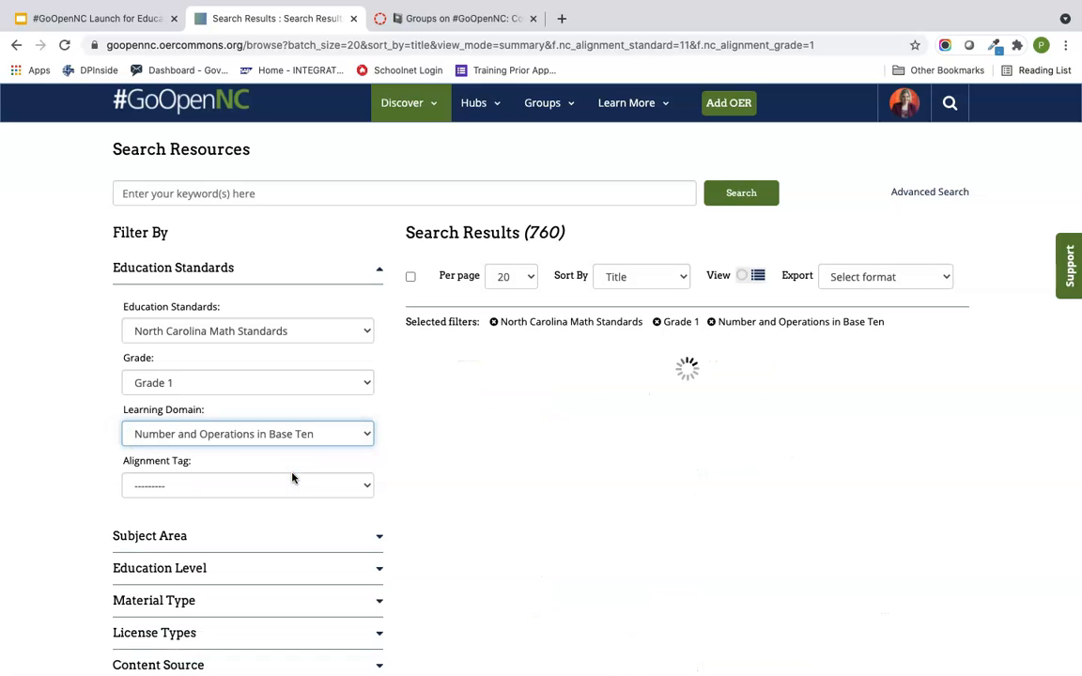
{"action": "left_click", "coordinate": [292, 490]}
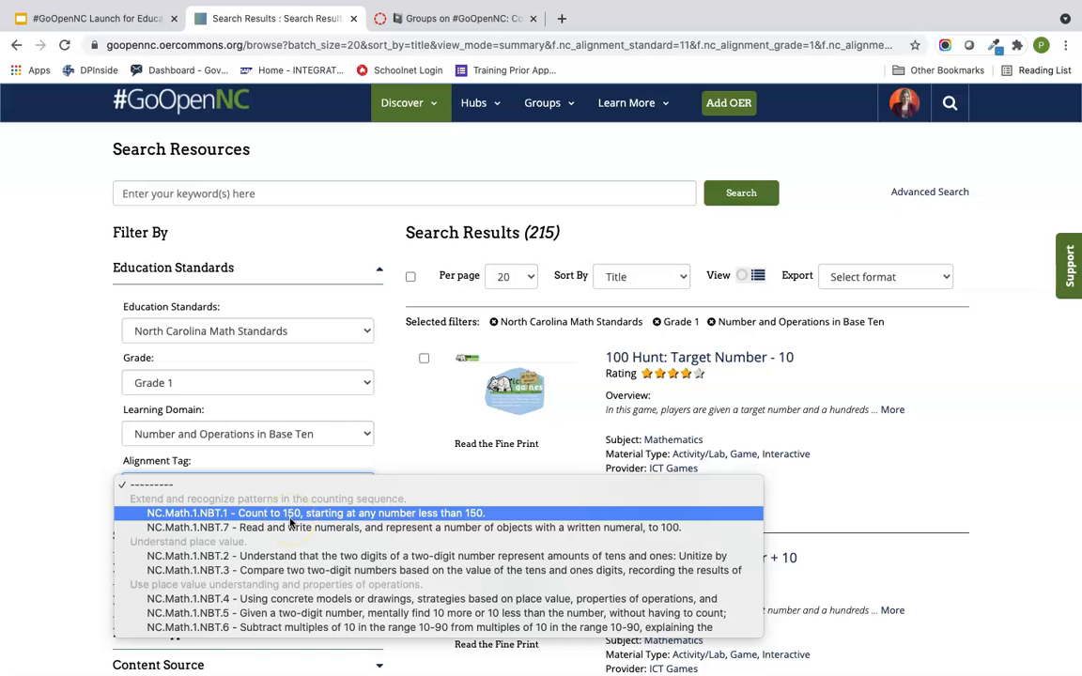
{"action": "left_click", "coordinate": [291, 515]}
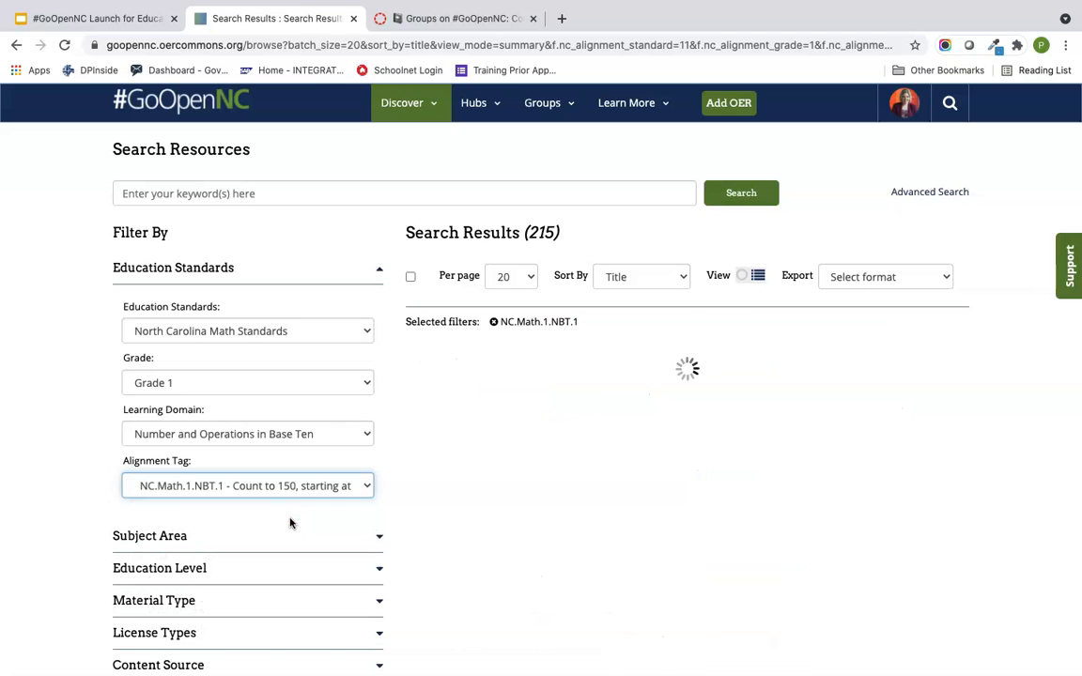
Step: Sort the search results by rating and look through the highest-rated resources
{"action": "left_click", "coordinate": [620, 277]}
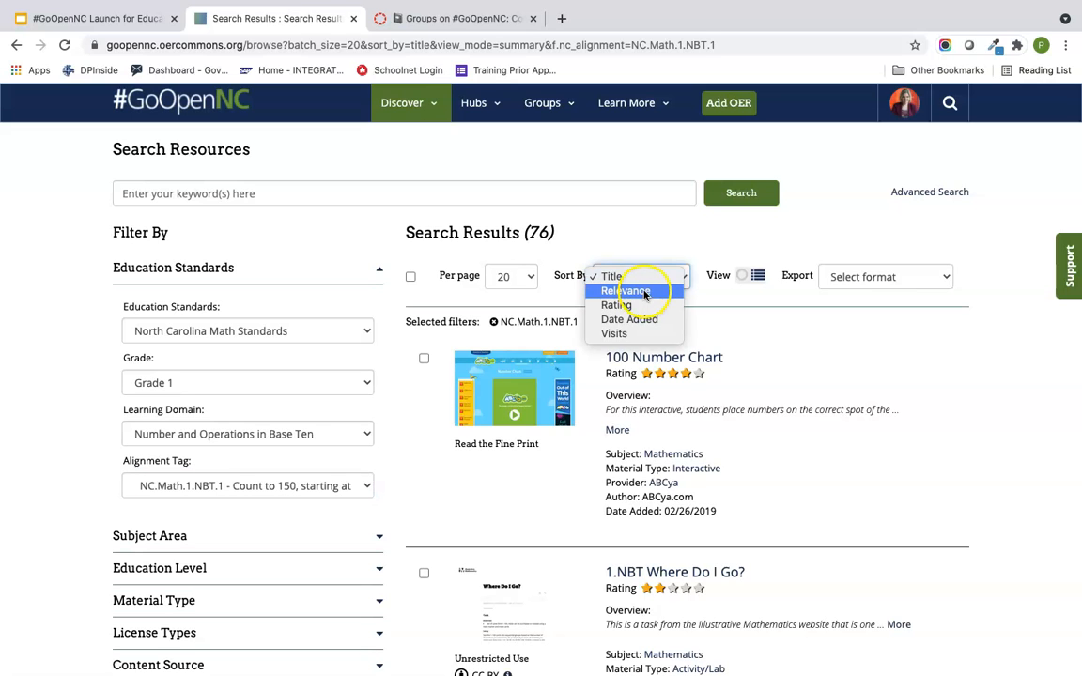
{"action": "left_click", "coordinate": [642, 307]}
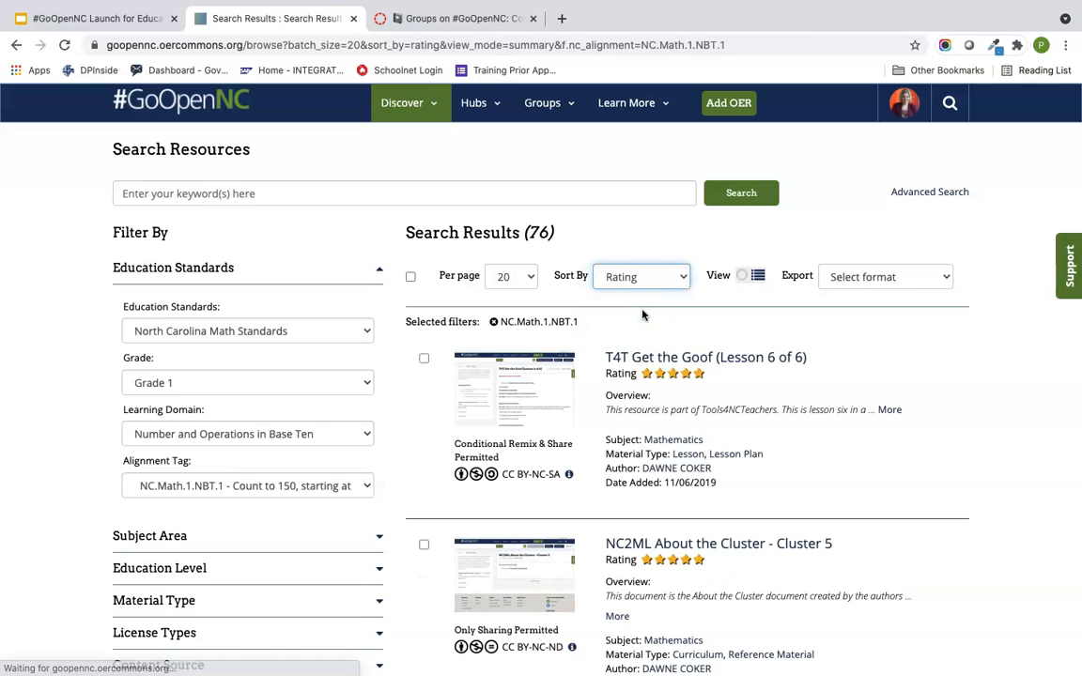
{"action": "scroll", "coordinate": [534, 459], "scroll_direction": "down", "scroll_amount": 5}
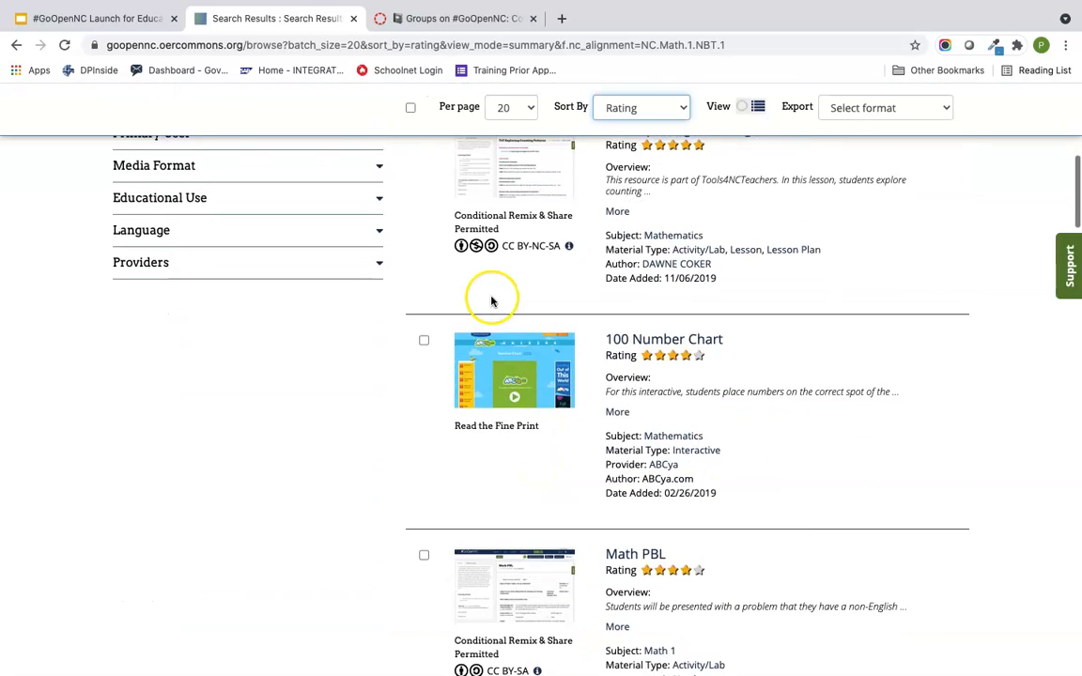
Step: Save T4T Exploring Counting Patterns and 100 Number Chart to the Counting subfolder of the NC First Grade Educators group
{"action": "scroll", "coordinate": [488, 292], "scroll_direction": "up", "scroll_amount": 2}
{"action": "left_click", "coordinate": [423, 222]}
{"action": "left_click", "coordinate": [423, 432]}
{"action": "scroll", "coordinate": [424, 438], "scroll_direction": "down", "scroll_amount": 1}
{"action": "scroll", "coordinate": [423, 437], "scroll_direction": "up", "scroll_amount": 3}
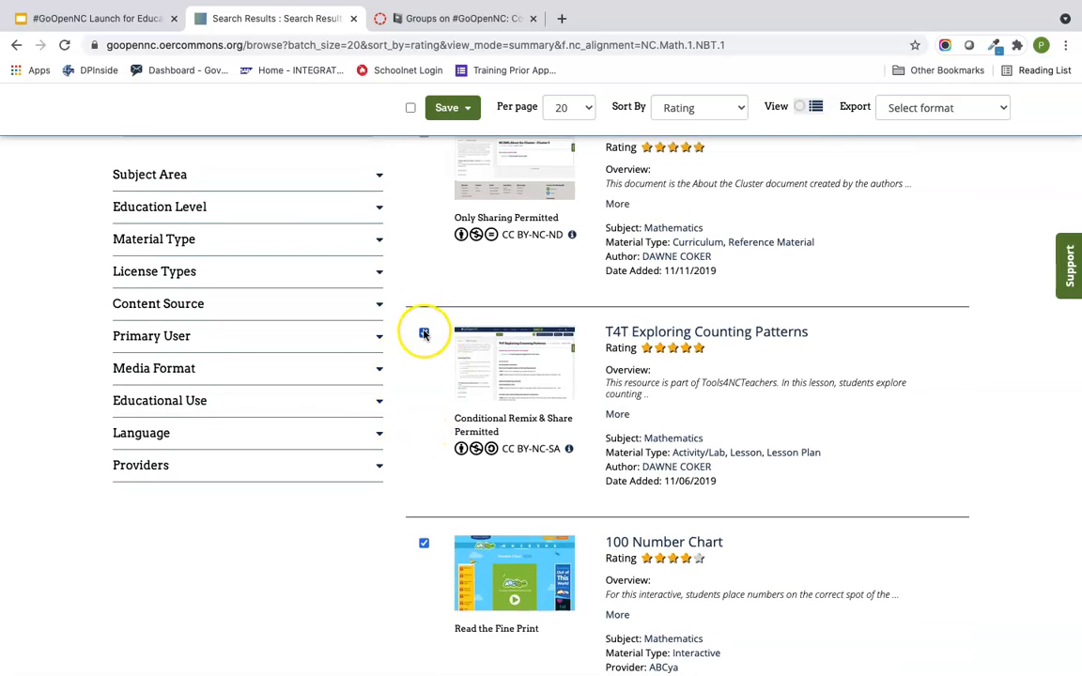
{"action": "left_click", "coordinate": [449, 117]}
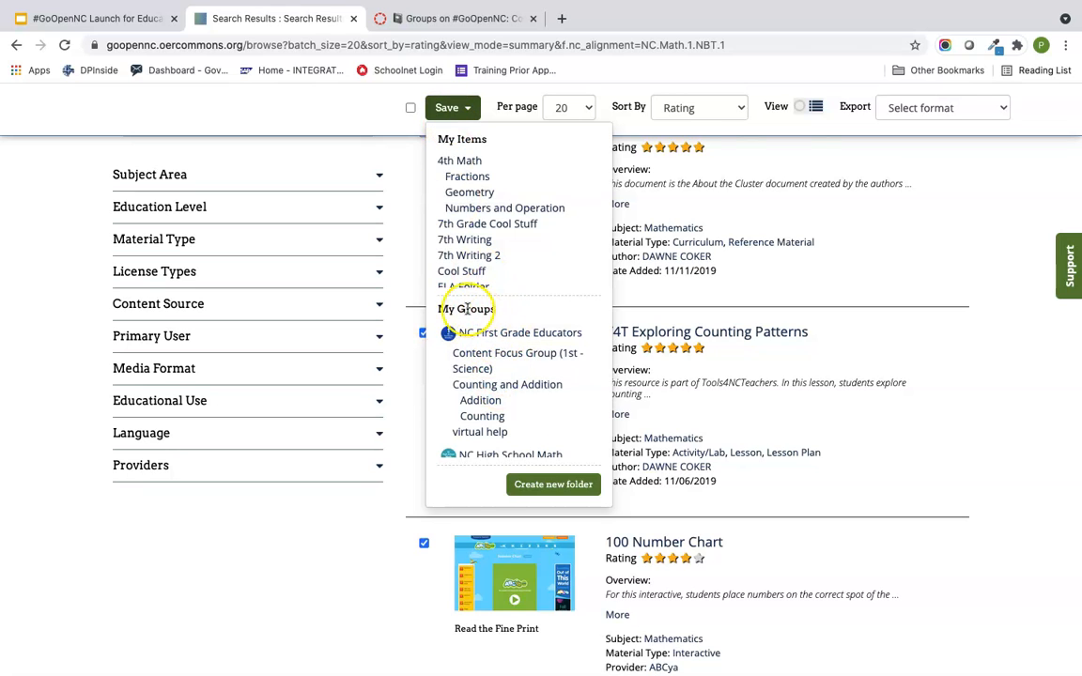
{"action": "left_click", "coordinate": [487, 418]}
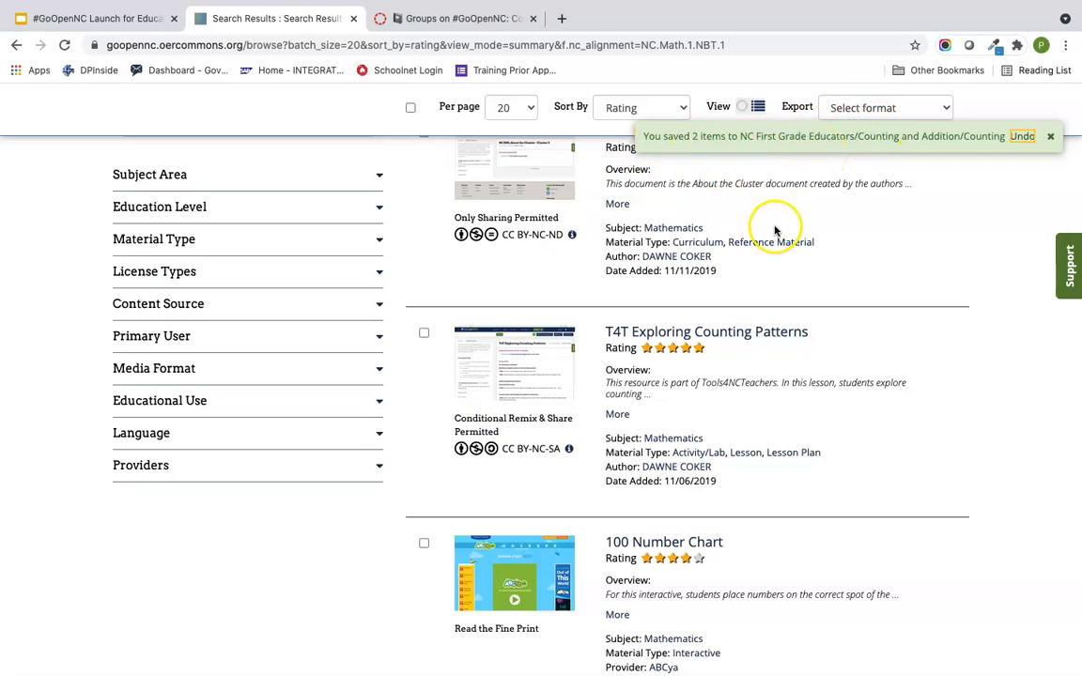
Step: Open the NC First Grade Educators group and check the saved resources in the Counting subfolder under Counting and Addition
{"action": "scroll", "coordinate": [773, 231], "scroll_direction": "up", "scroll_amount": 5}
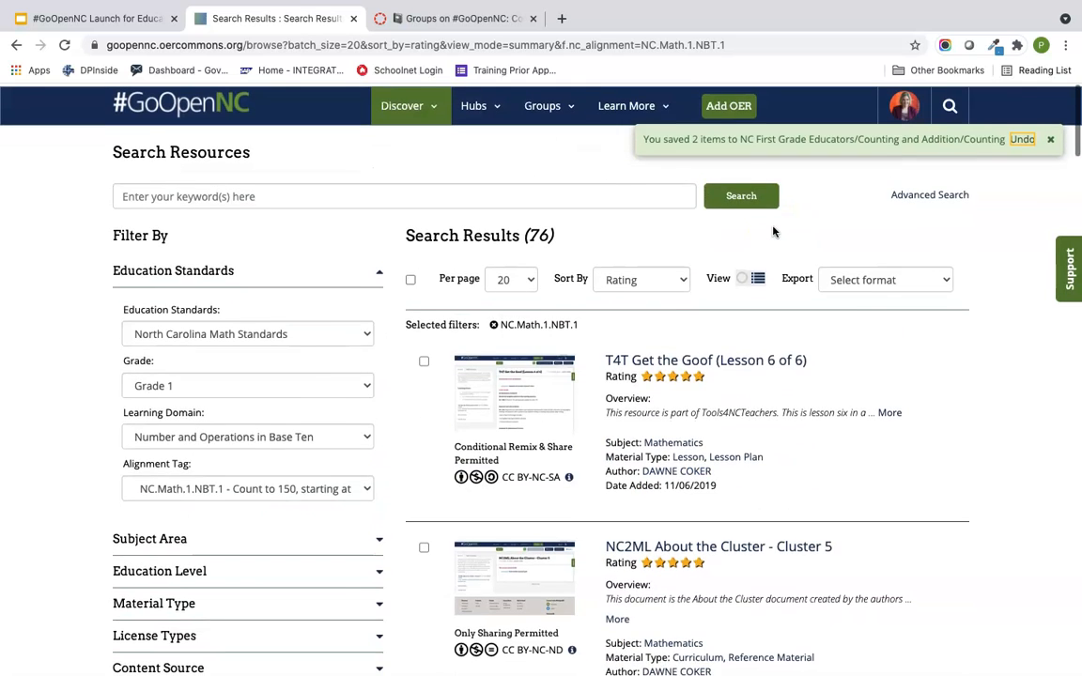
{"action": "left_click", "coordinate": [538, 103]}
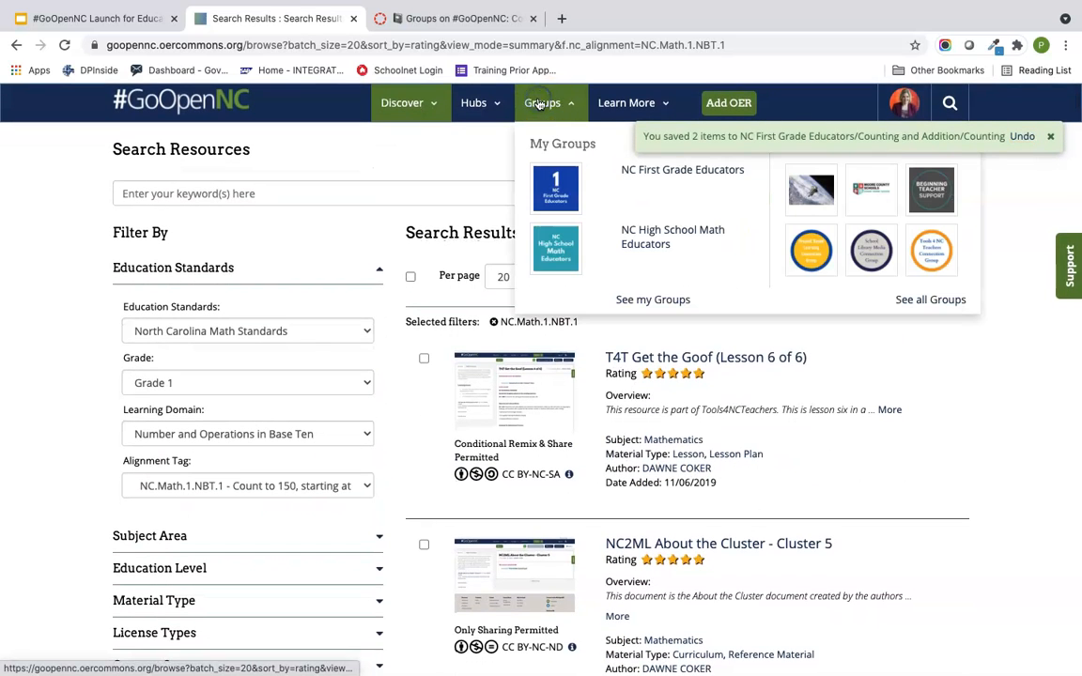
{"action": "left_click", "coordinate": [650, 167]}
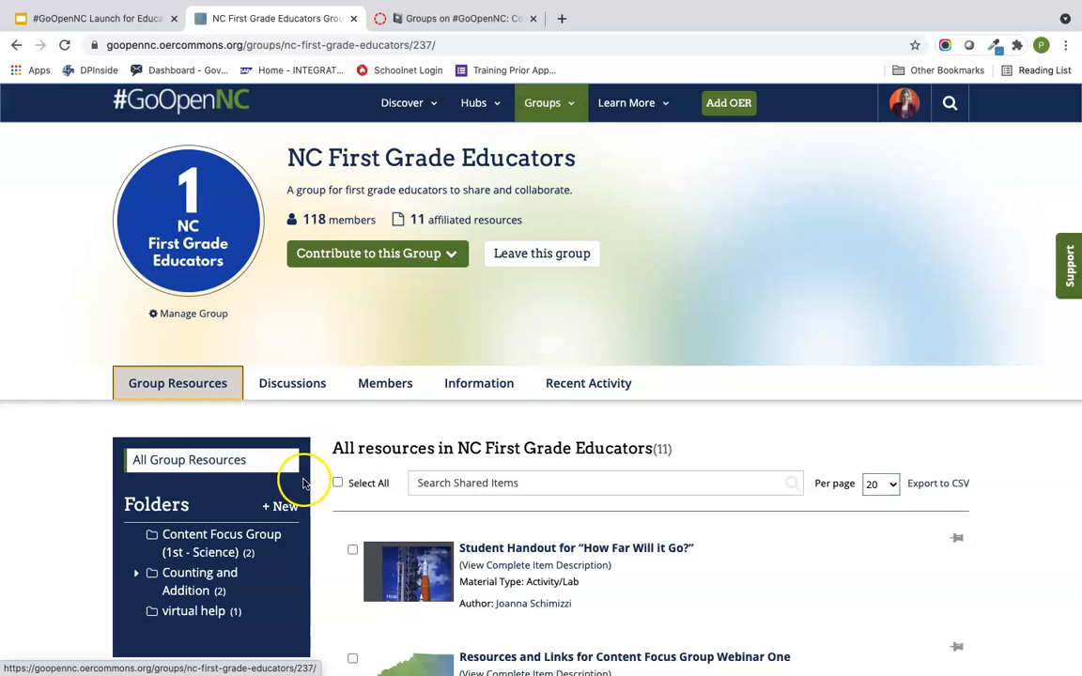
{"action": "scroll", "coordinate": [296, 474], "scroll_direction": "down", "scroll_amount": 3}
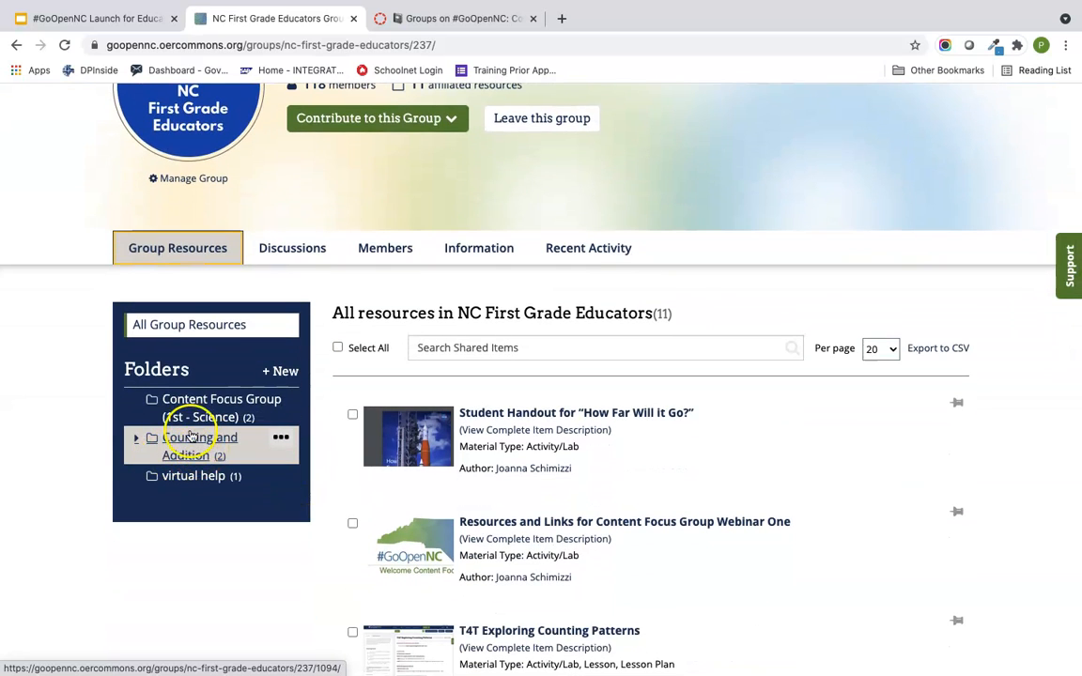
{"action": "left_click", "coordinate": [137, 441]}
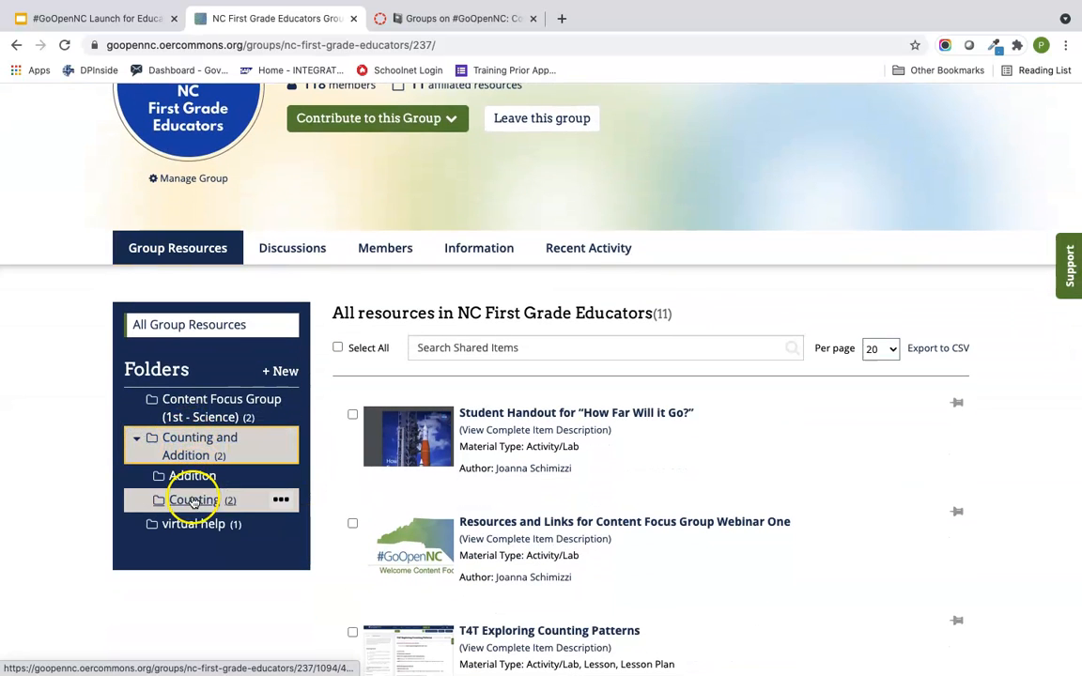
{"action": "left_click", "coordinate": [194, 500]}
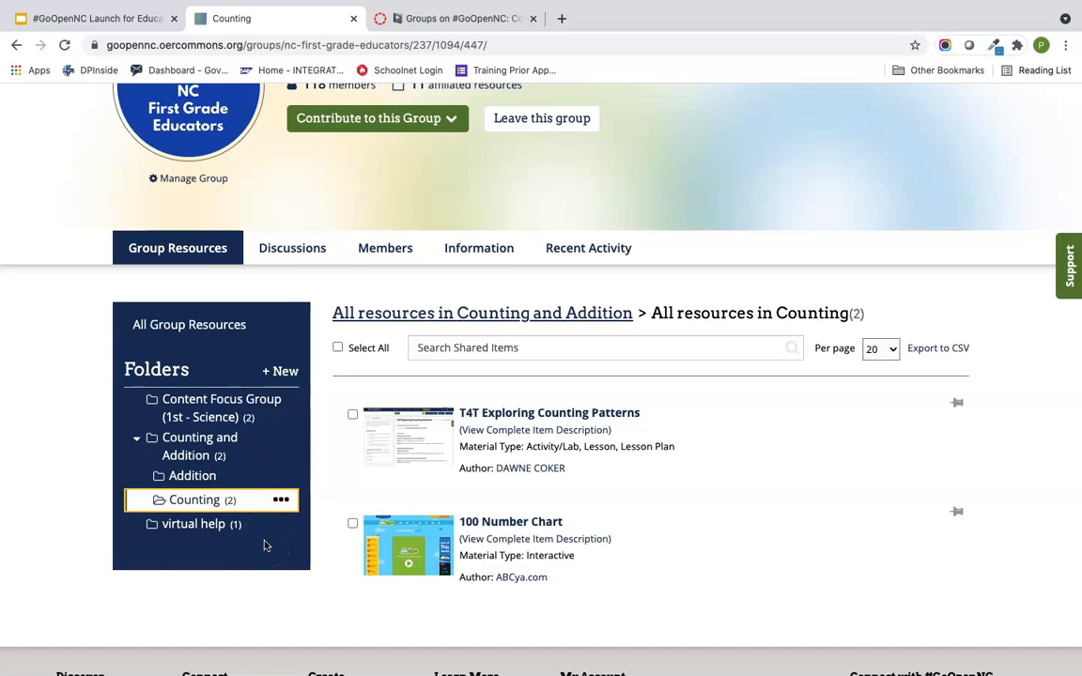
Step: Review the options for contributing a resource to the NC First Grade Educators group without choosing one
{"action": "scroll", "coordinate": [331, 466], "scroll_direction": "up", "scroll_amount": 3}
{"action": "left_click", "coordinate": [453, 257]}
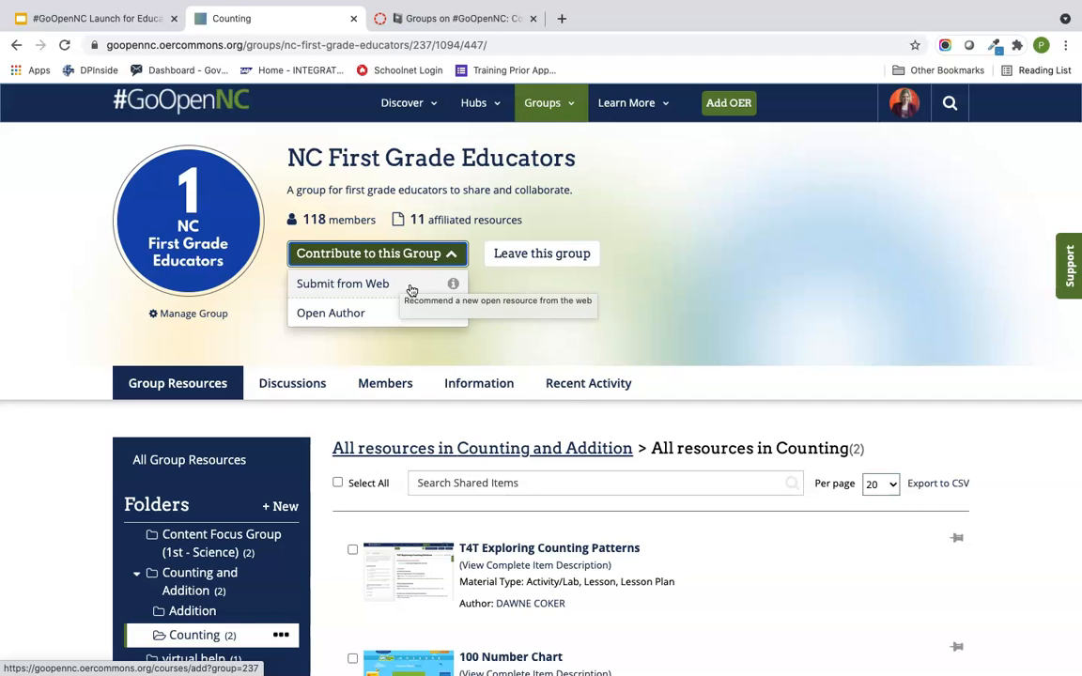
{"action": "left_click", "coordinate": [551, 329]}
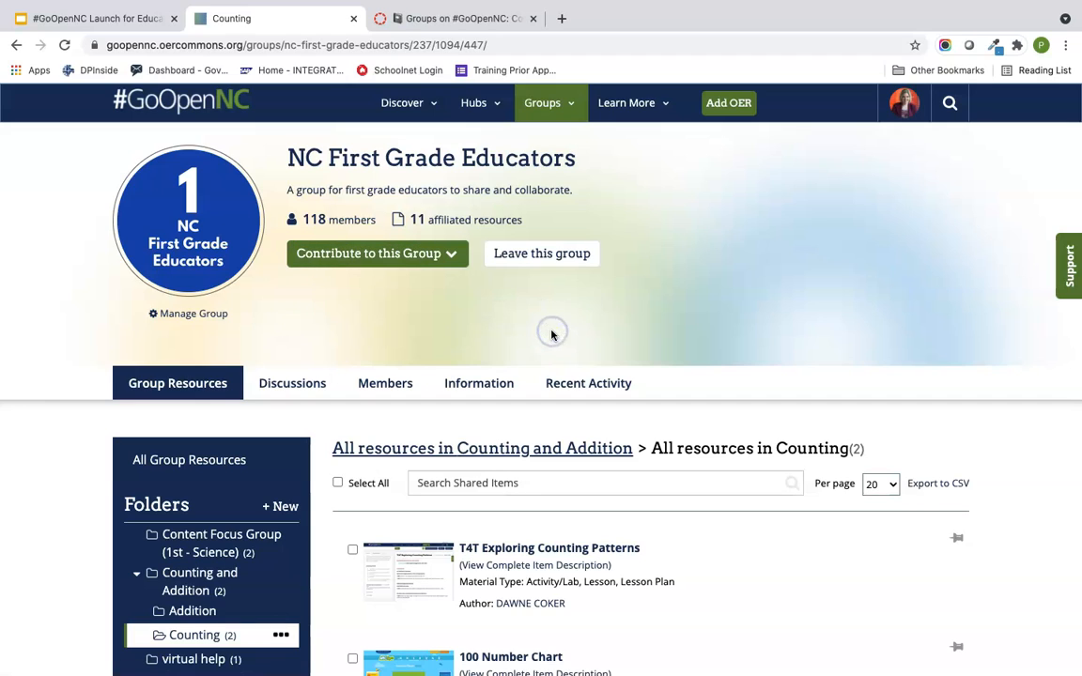